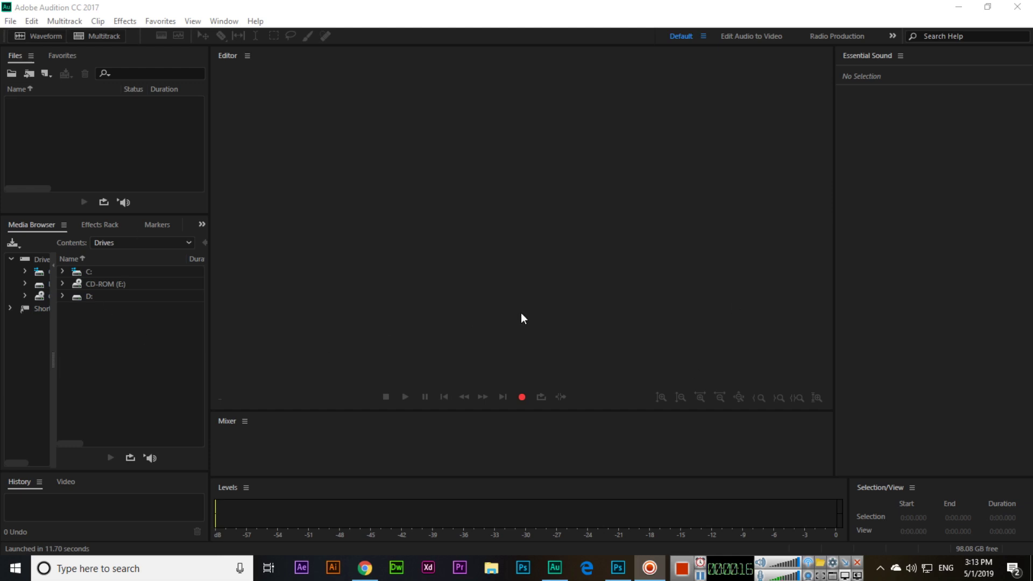
Step: Create a new audio file named My Audio with a 48000 Hz sample rate, Stereo channels and 32 (float) bit depth
left_click(521, 398)
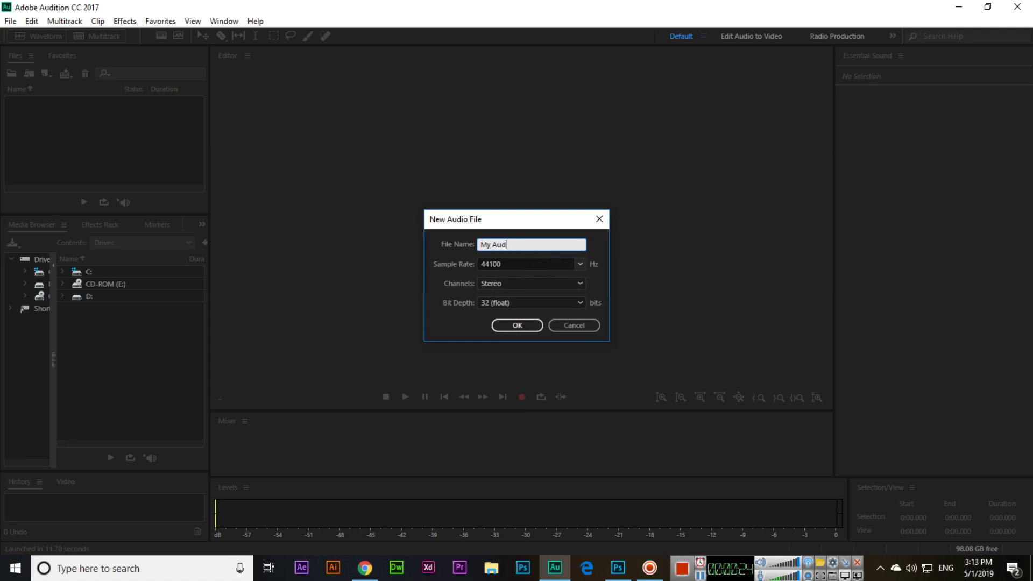
left_click(582, 264)
left_click(524, 349)
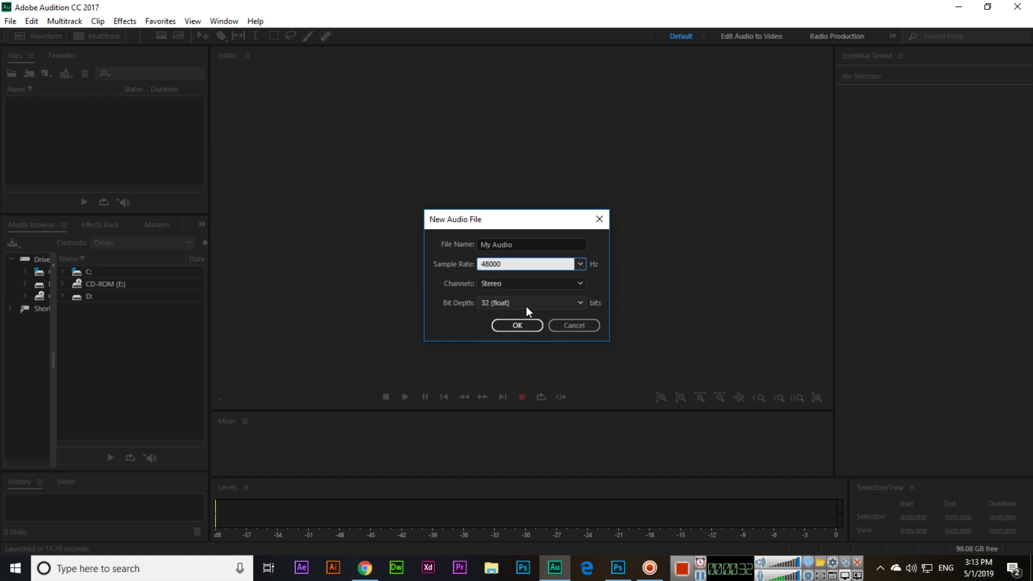
left_click(541, 303)
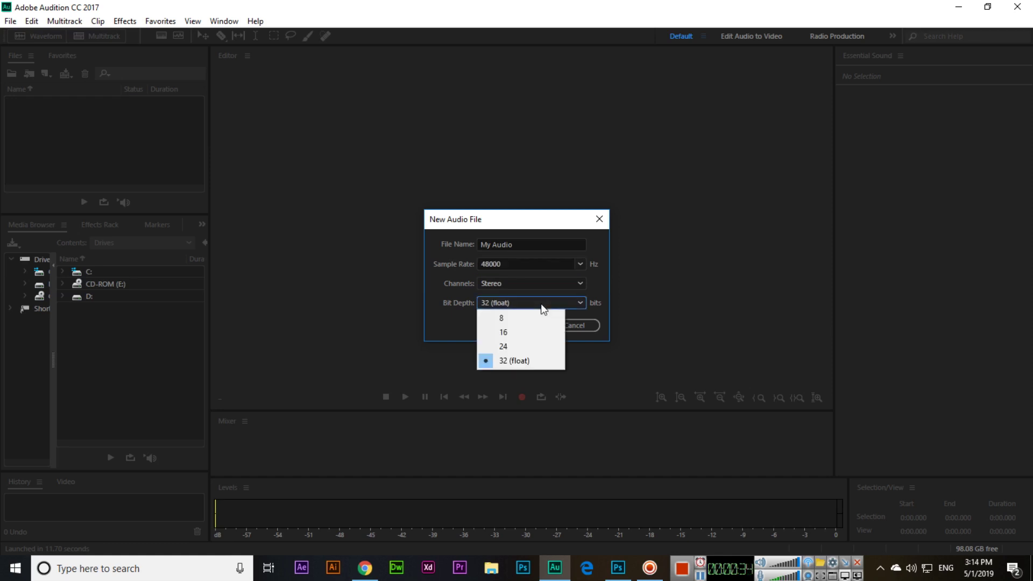
left_click(501, 360)
left_click(517, 325)
Step: Record about 22 seconds of voice into the file and delete the silent first 1.8 seconds
key("shift+space")
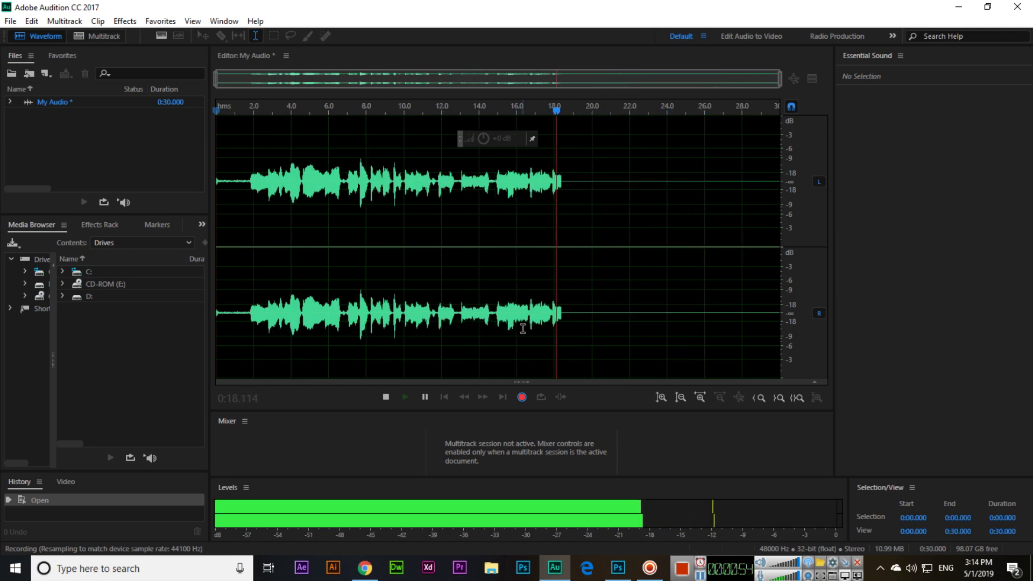
left_click(387, 397)
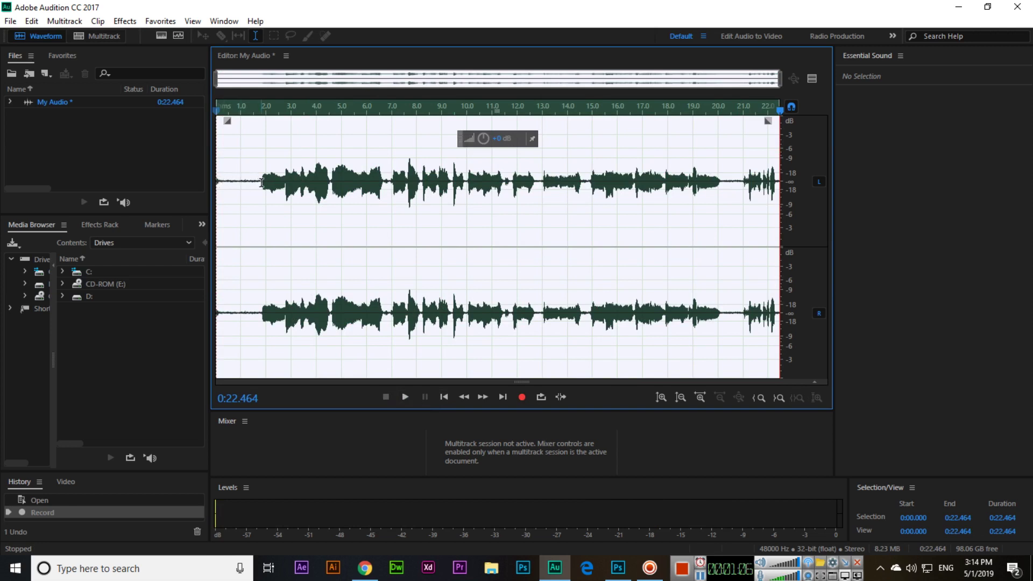
left_click_drag(261, 182, 202, 183)
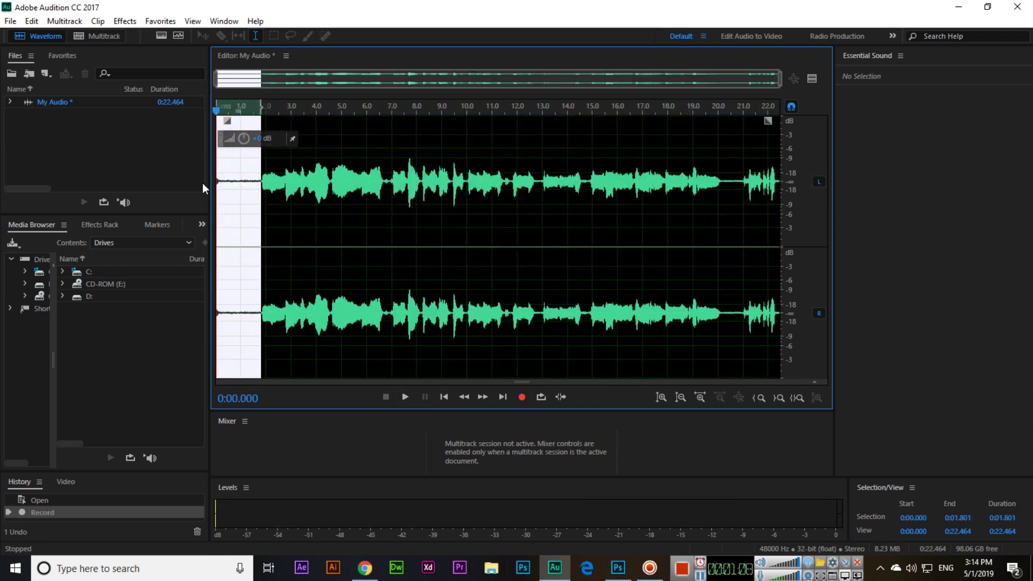
key("Delete")
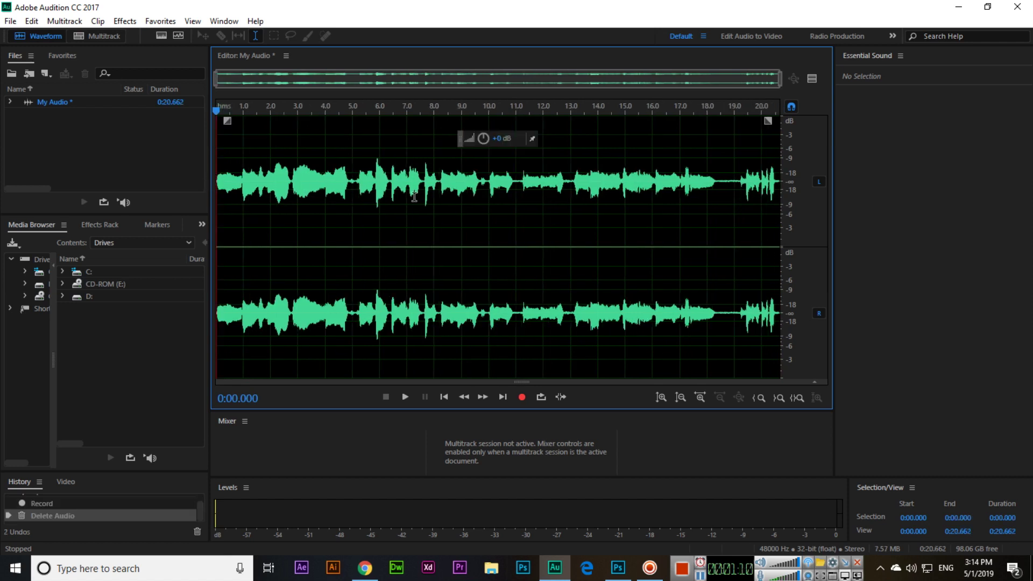
Step: Open the Analog Delay effect for the recording and preview it with the 50's Slapback preset
left_click(127, 22)
mouse_move(202, 194)
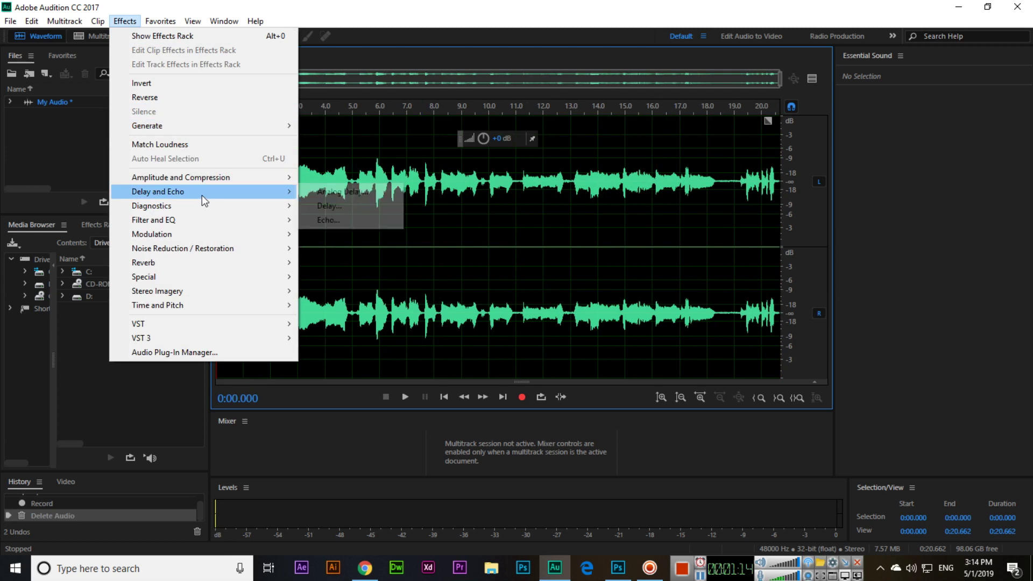
left_click(353, 193)
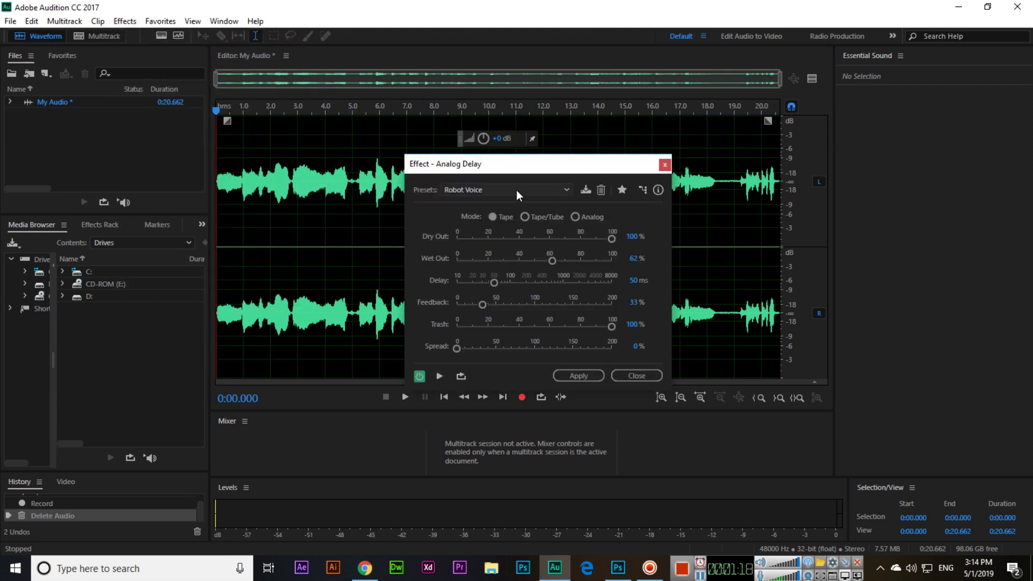
left_click(516, 189)
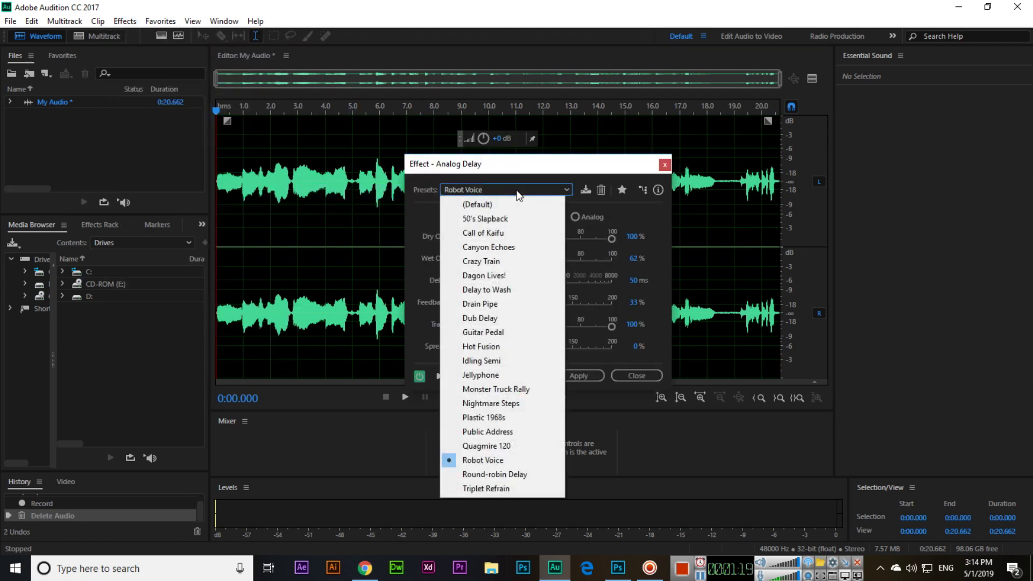
left_click(524, 218)
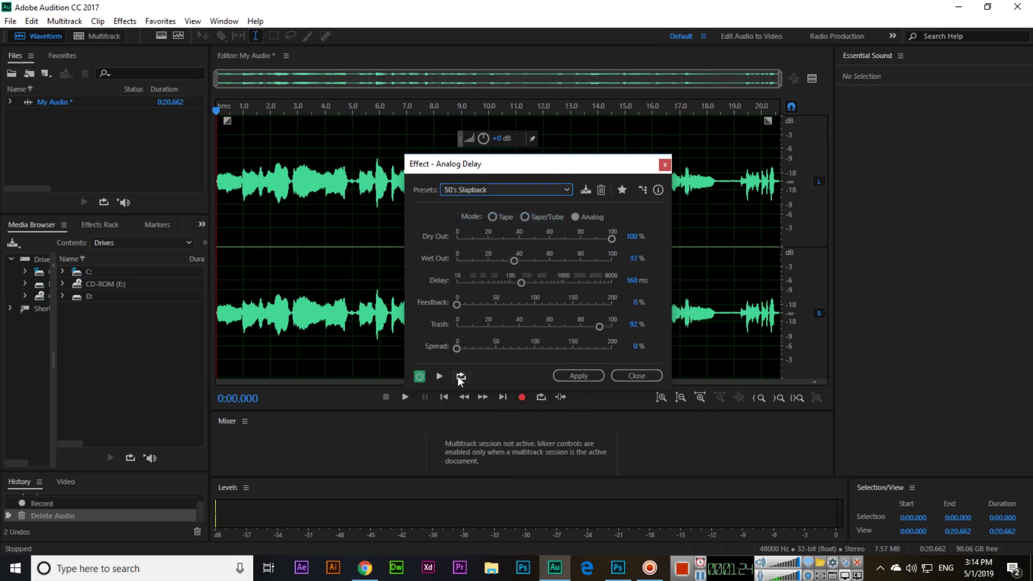
left_click(438, 380)
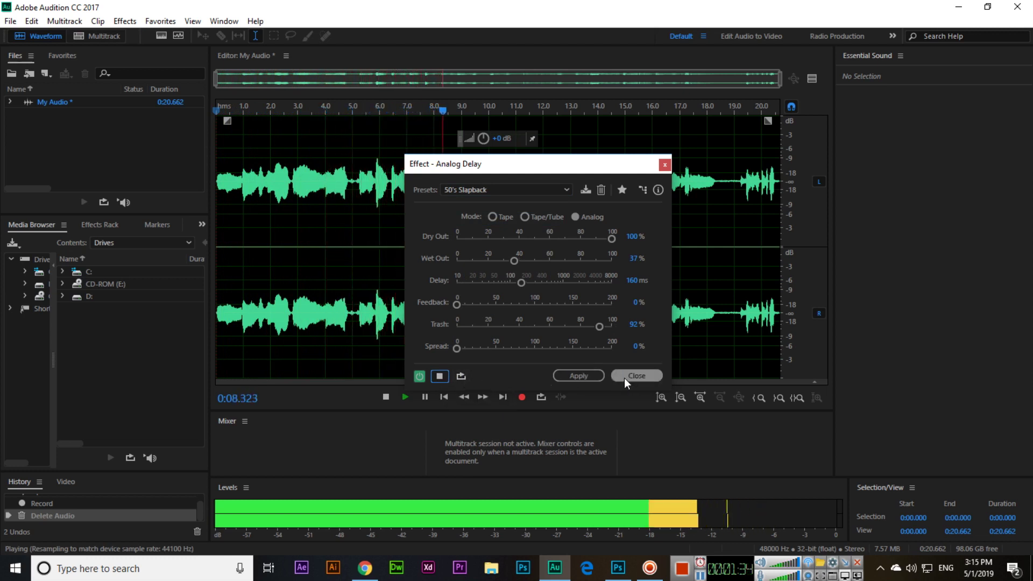
left_click(439, 376)
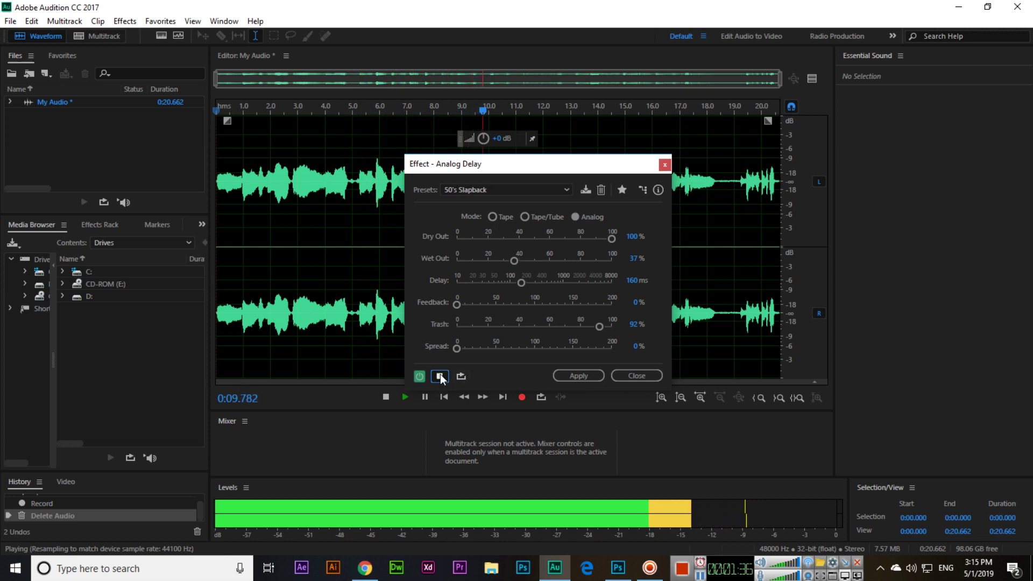
Step: Set the Analog Delay preset to Call of Kaifu and preview it from about 1.7 seconds
left_click(484, 189)
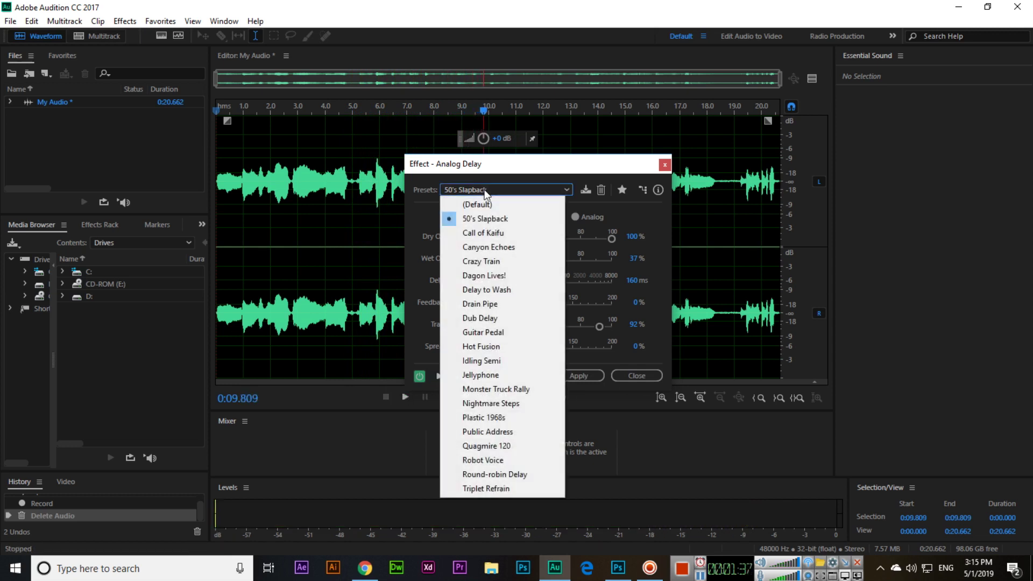
left_click(523, 232)
left_click_drag(486, 111, 261, 113)
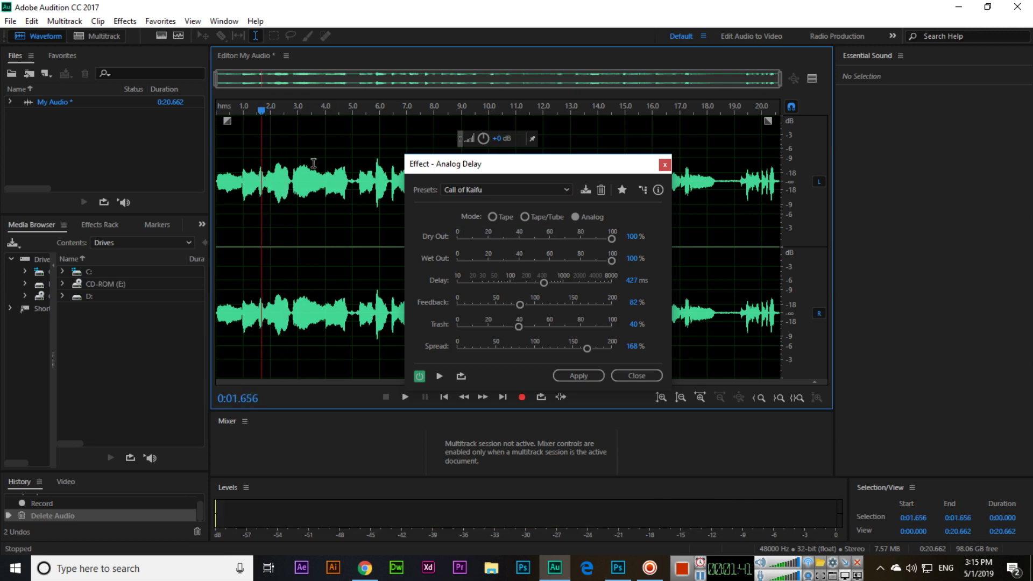
left_click(440, 376)
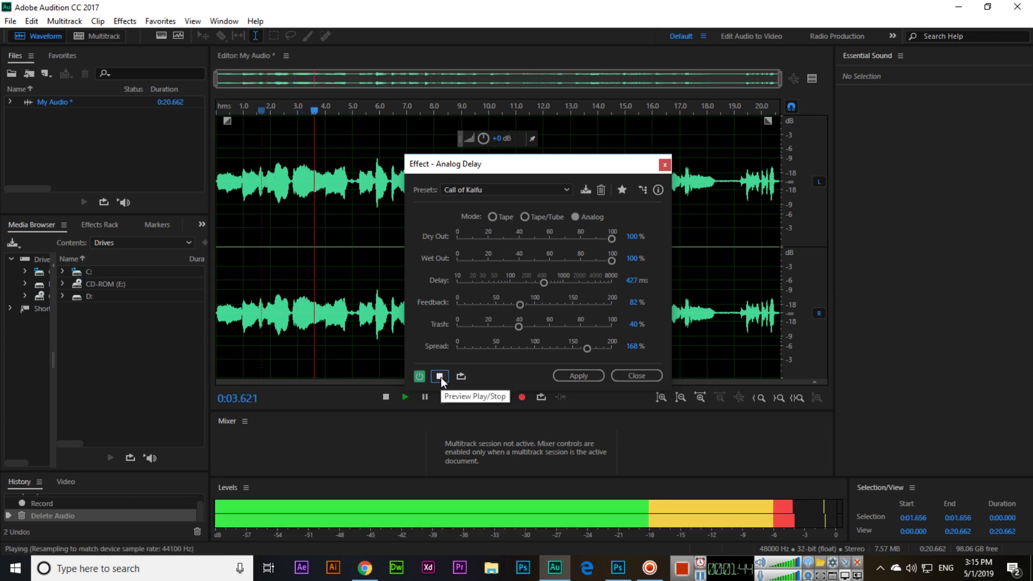
left_click(440, 376)
Step: Switch the Analog Delay preset to Canyon Echoes and preview it on the recording
left_click(508, 189)
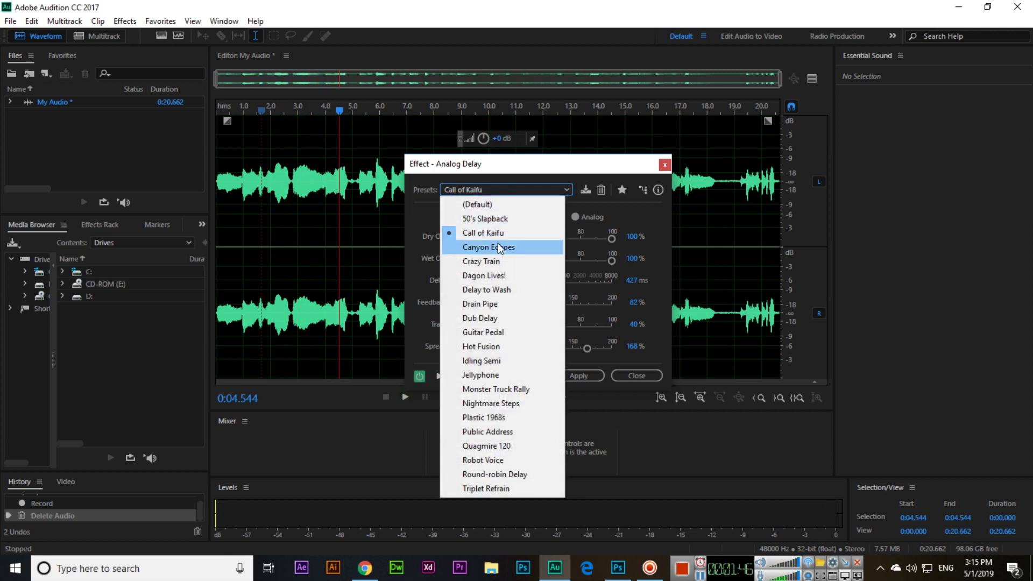
left_click(513, 248)
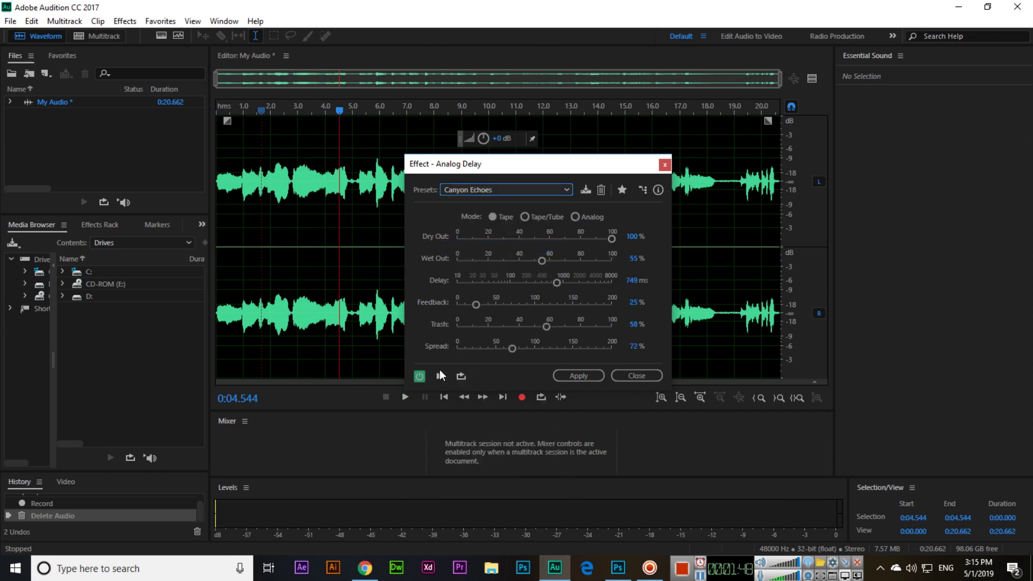
left_click(438, 377)
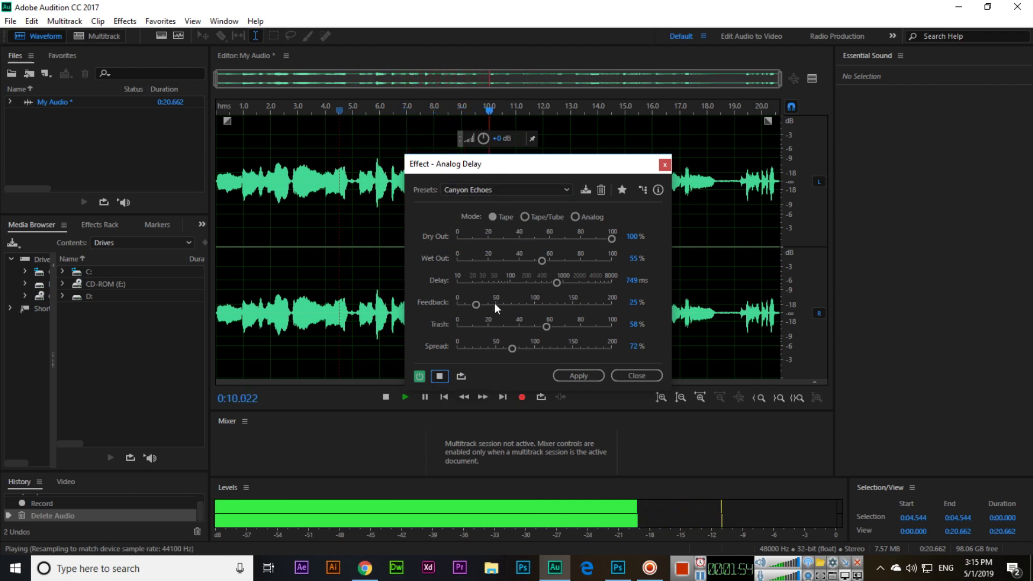
left_click(440, 376)
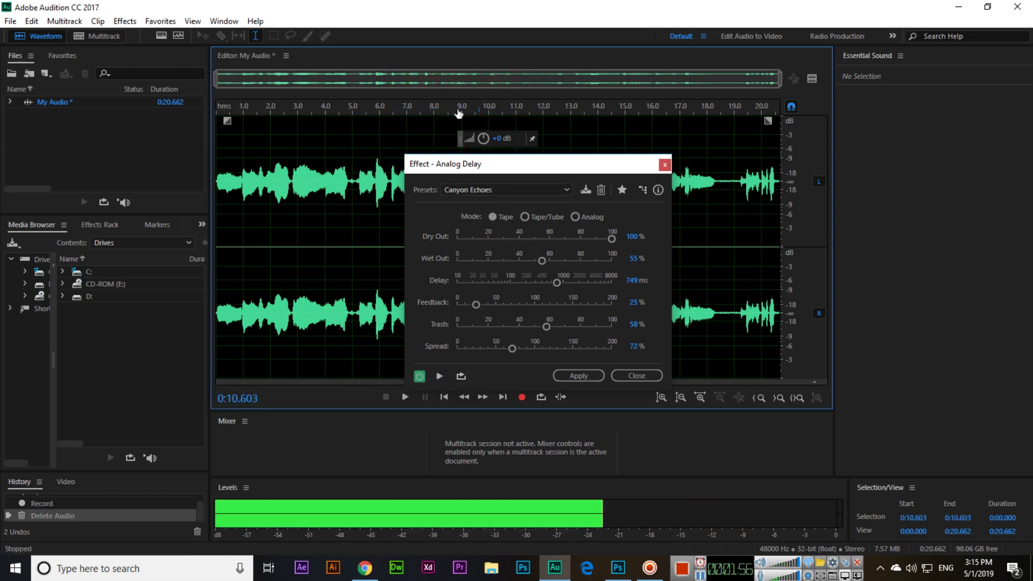
Step: Choose the Crazy Train preset for Analog Delay and preview it from about 1.3 seconds
left_click(484, 191)
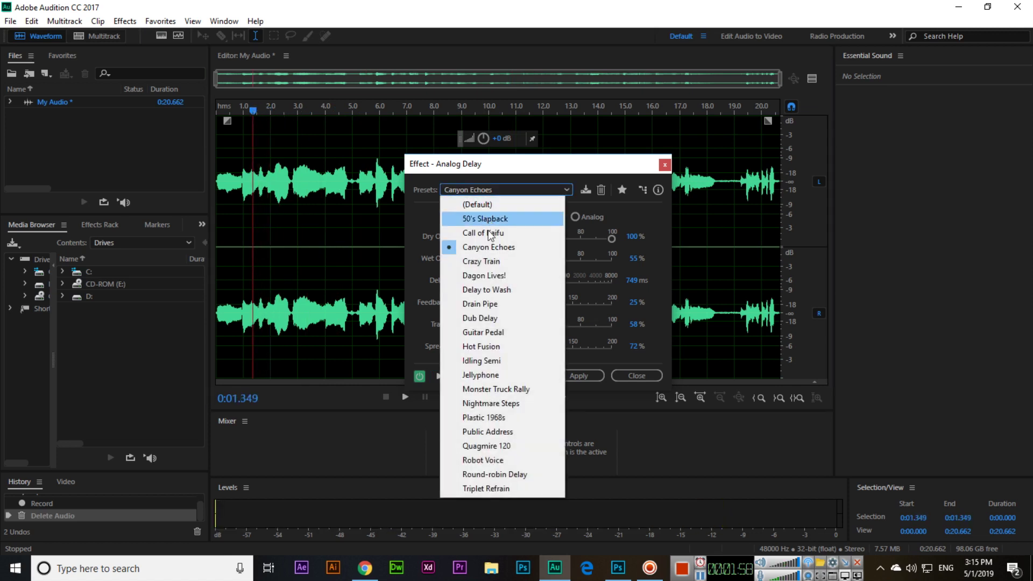
left_click(503, 262)
left_click(440, 375)
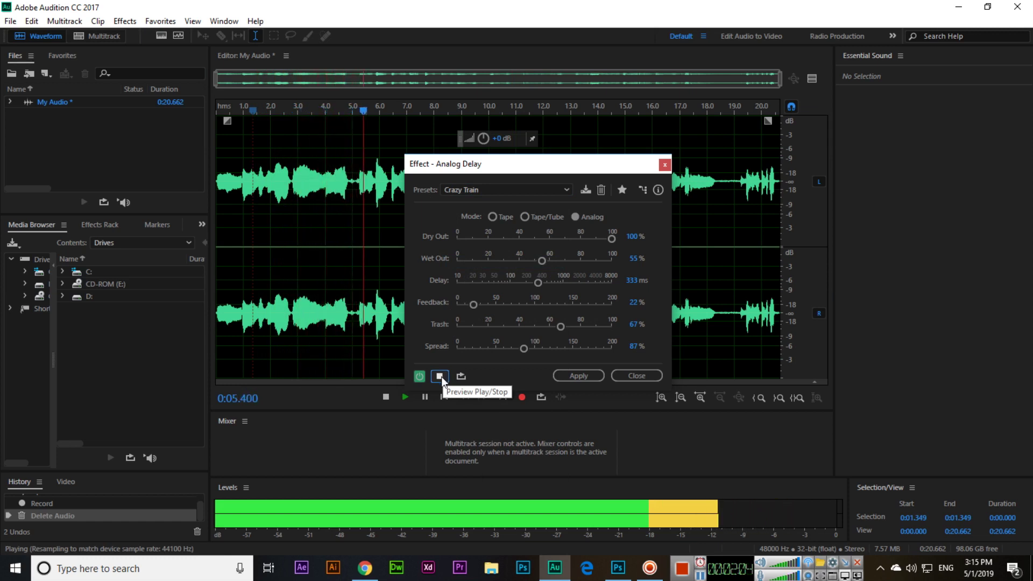
left_click(440, 375)
Step: Load the Hot Fusion preset in Analog Delay and preview the recording with it
left_click(509, 188)
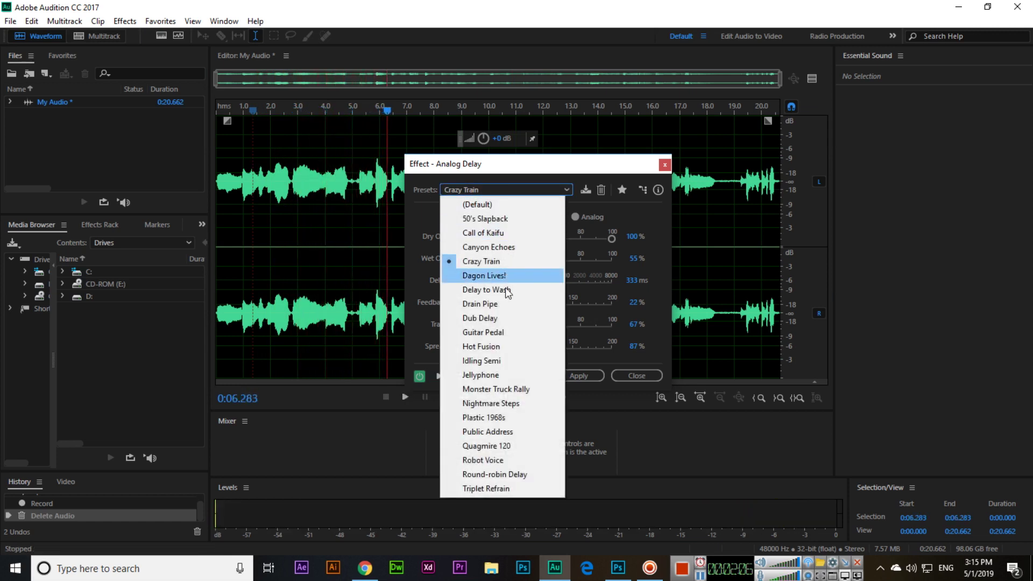
left_click(511, 346)
left_click(440, 377)
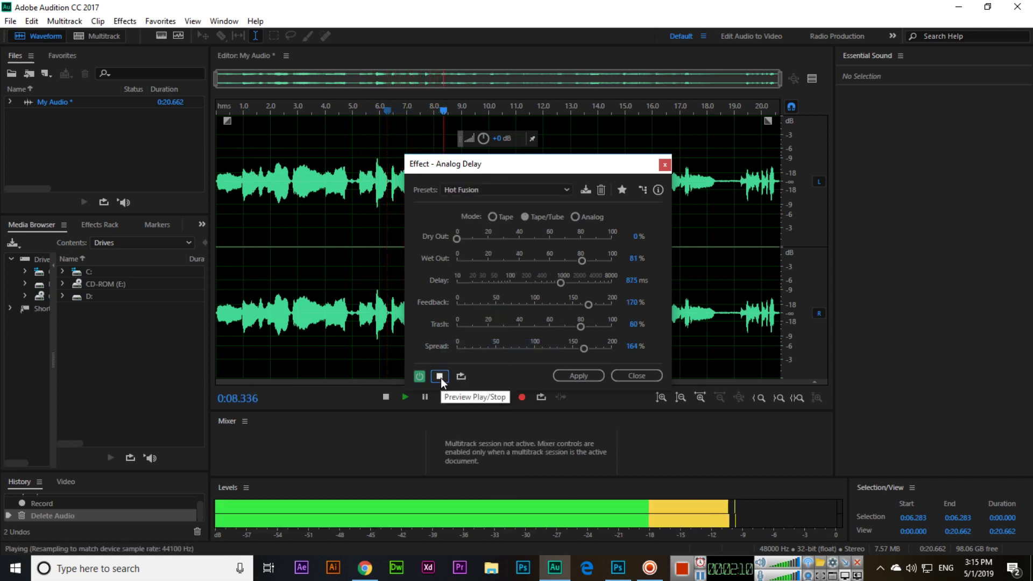
left_click(441, 378)
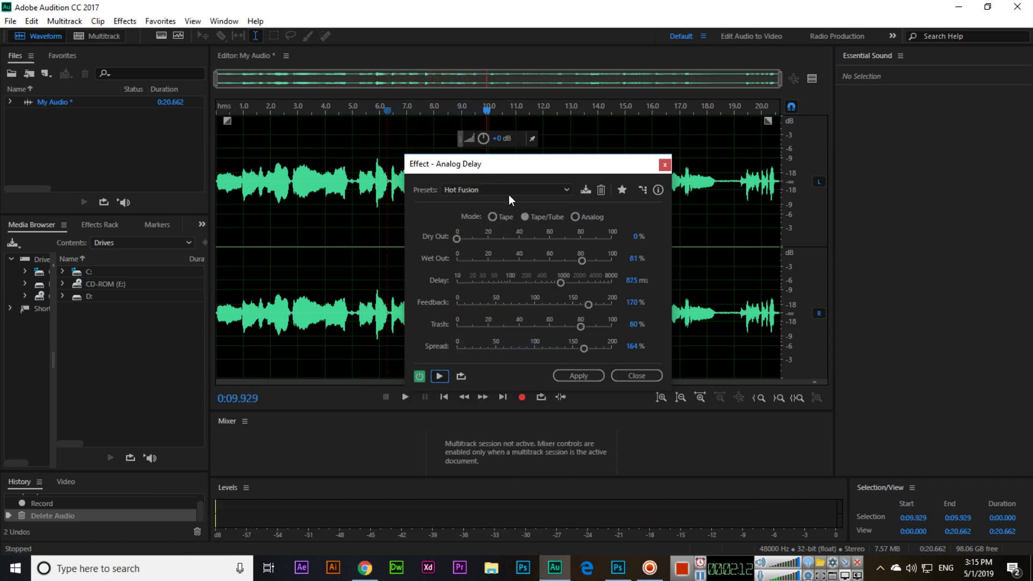
Step: Preview the Public Address preset of Analog Delay and move the playhead back near the start of the recording
left_click(509, 191)
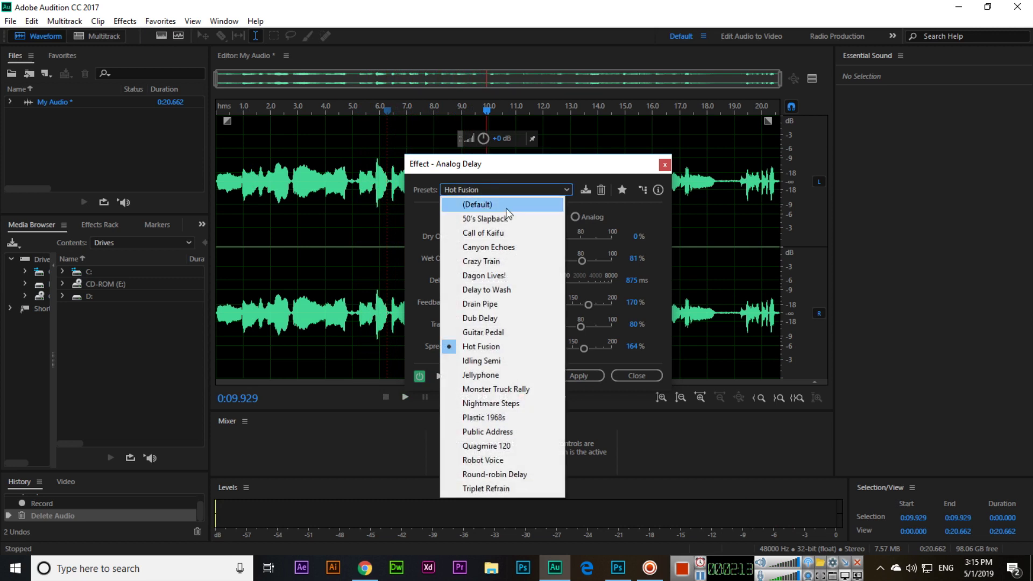
left_click(514, 431)
left_click(443, 377)
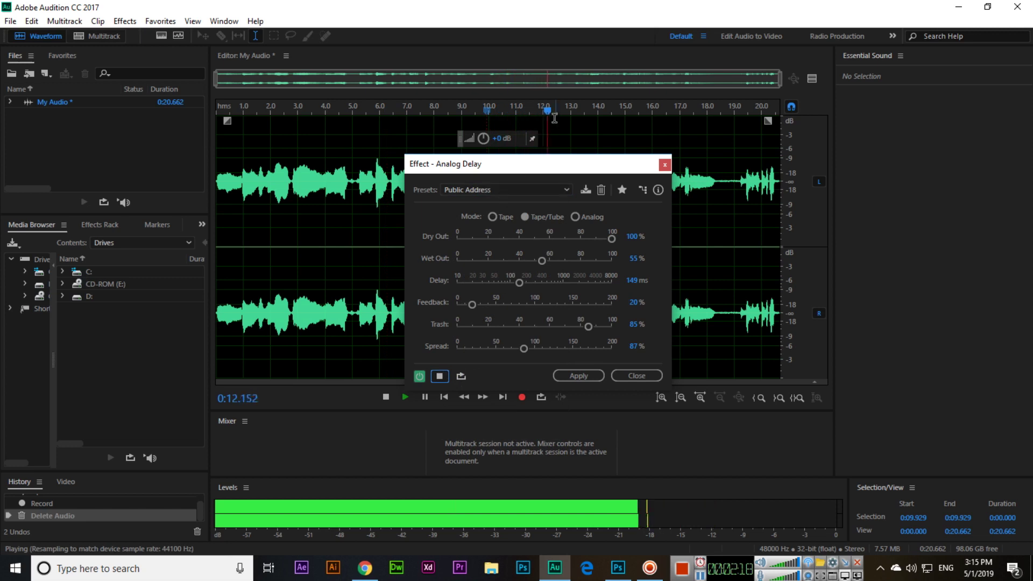
left_click_drag(562, 117, 256, 110)
Step: While the preview plays, try the Robot Voice preset and change it to Round-robin Delay
left_click(463, 189)
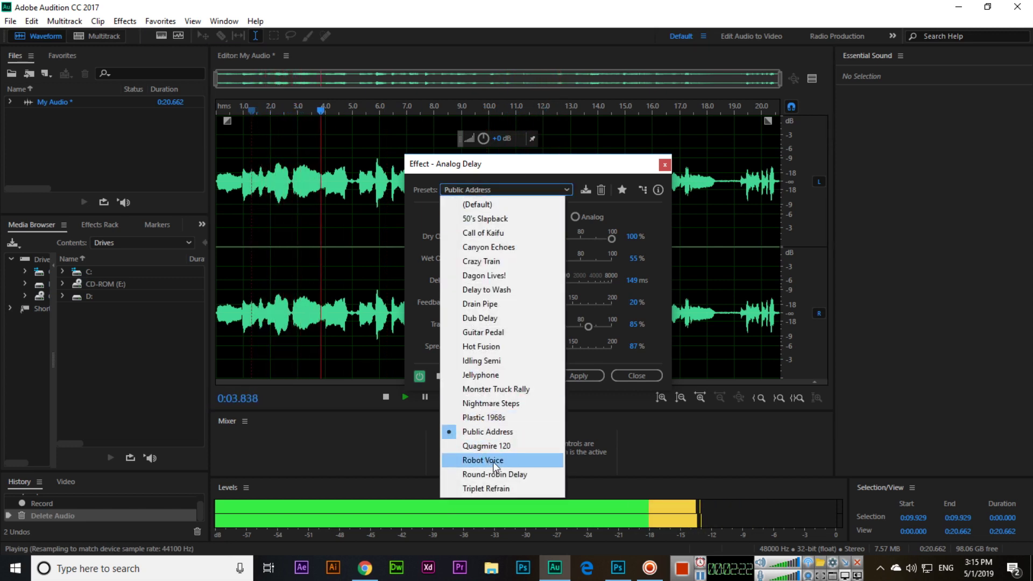
left_click(492, 460)
left_click(486, 189)
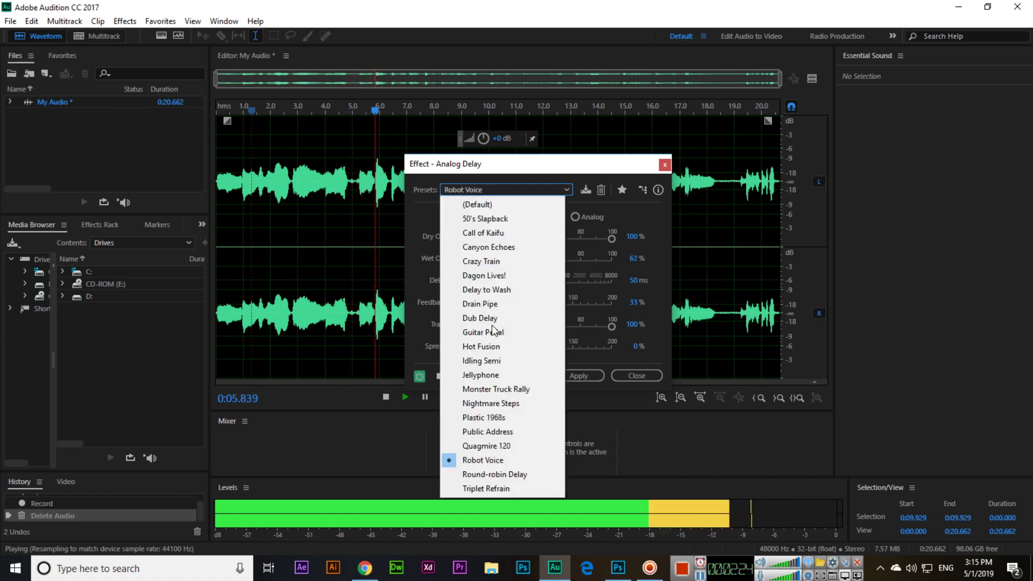
left_click(502, 474)
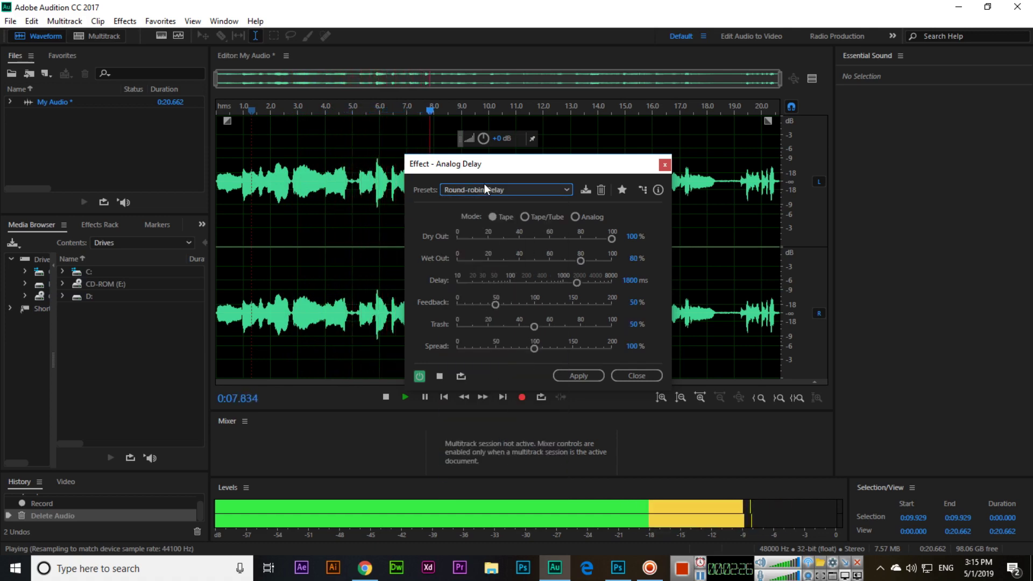
Step: Keep the Round-robin Delay preset and preview it again from near the beginning of the recording
left_click(507, 188)
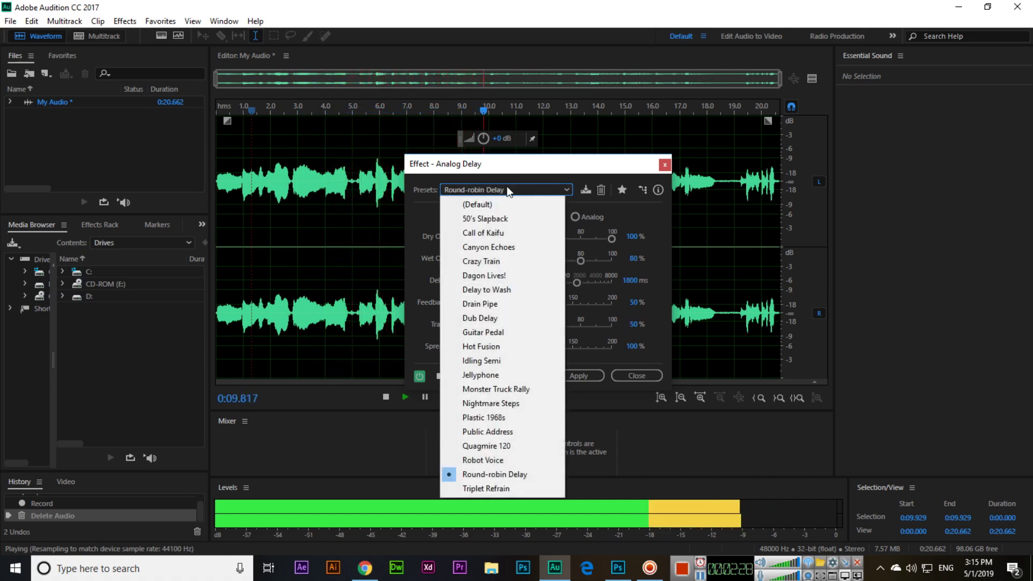
left_click(514, 160)
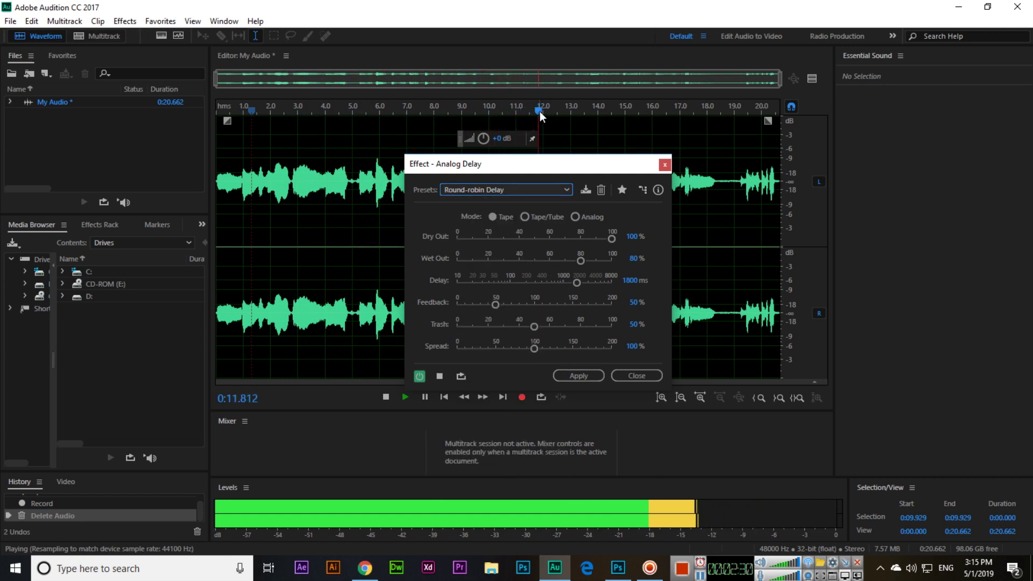
left_click_drag(576, 108, 241, 112)
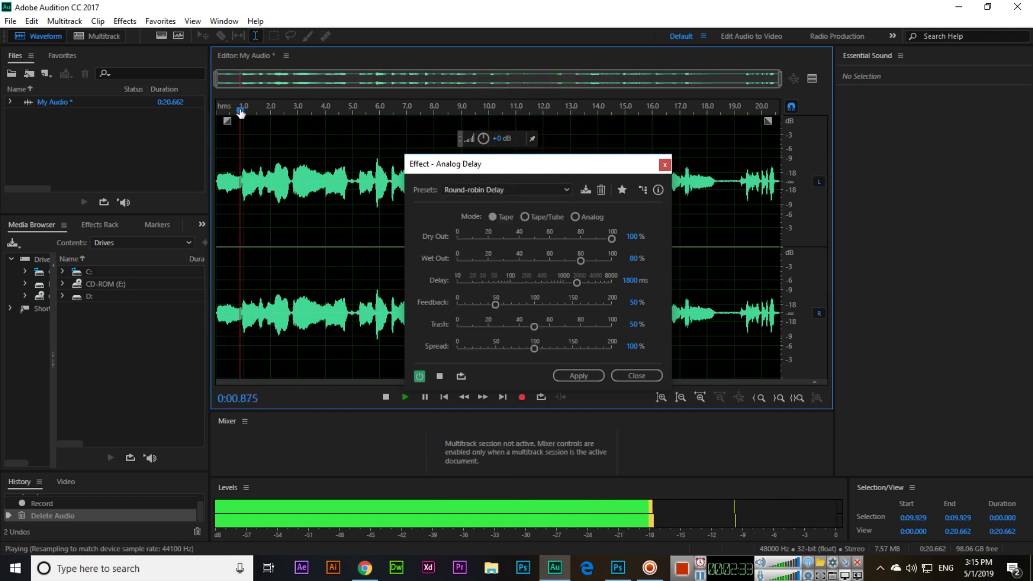
left_click(440, 376)
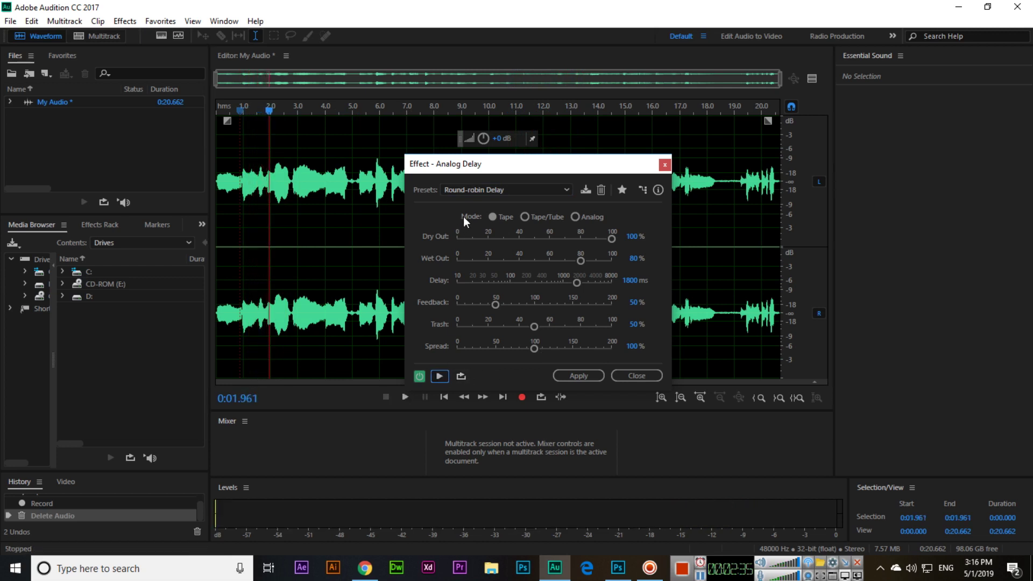
left_click(439, 379)
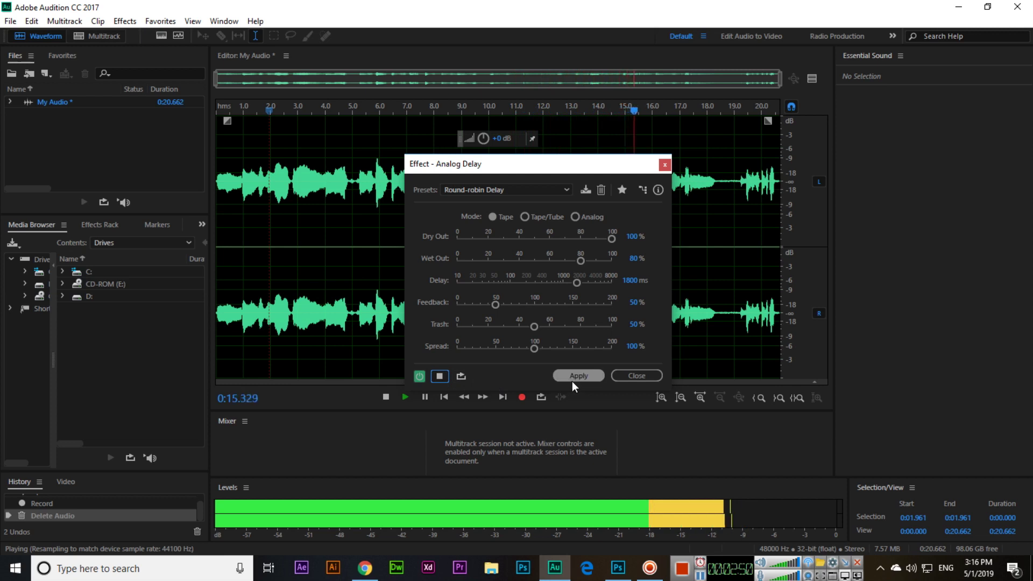
Step: Apply Analog Delay with the Round-robin Delay preset to the recording and play back the processed audio
left_click(441, 377)
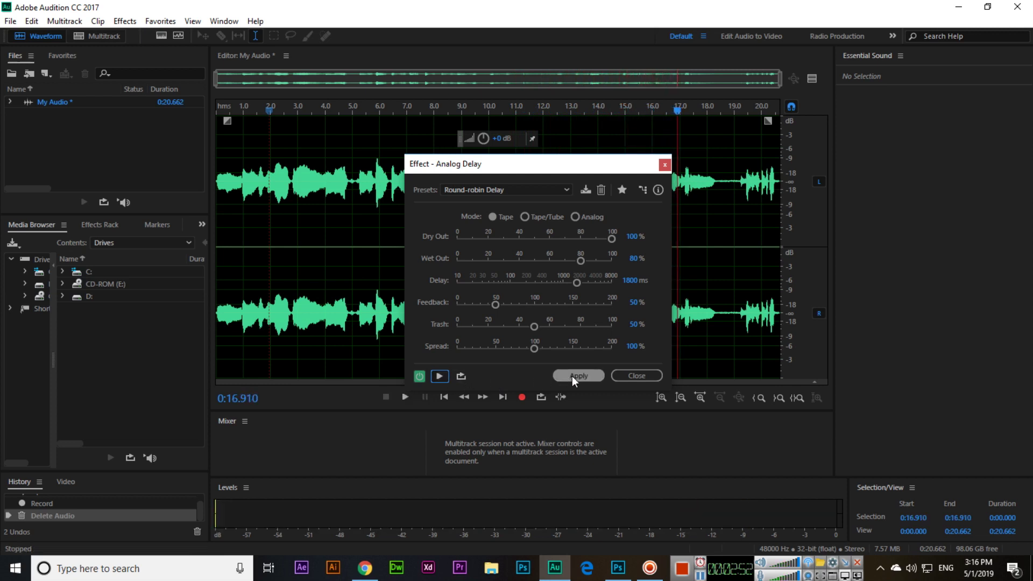
left_click(573, 376)
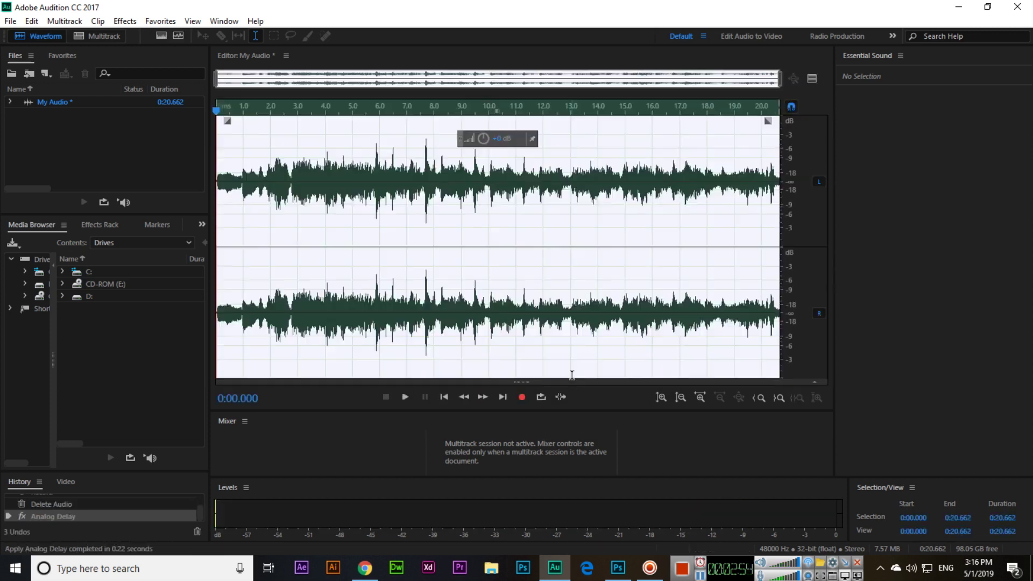
left_click(408, 396)
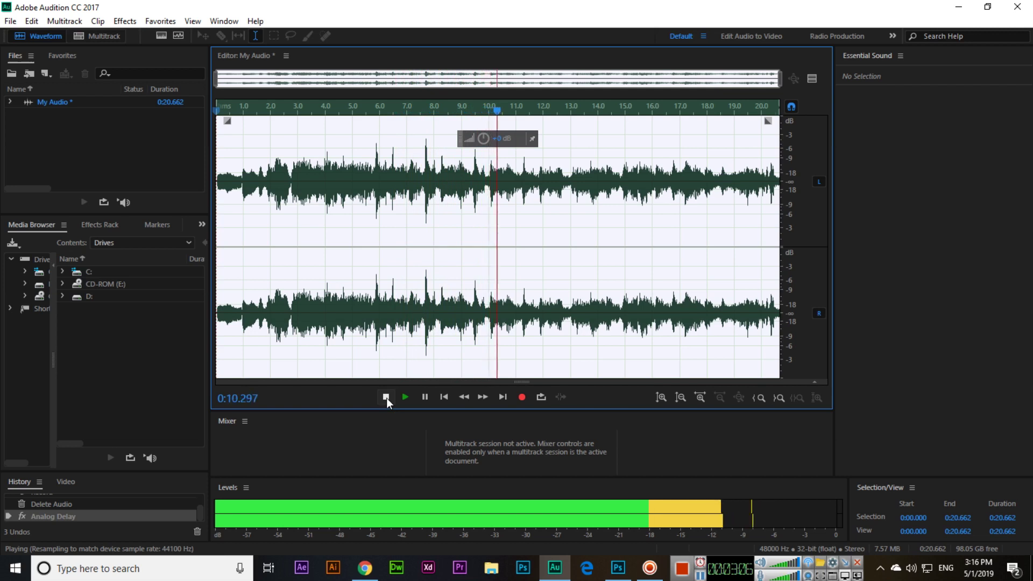
left_click(386, 399)
Step: Move the playhead back to about 1 second and preview the recording with the Delay effect's Bounce preset
left_click_drag(513, 116, 244, 110)
left_click(125, 21)
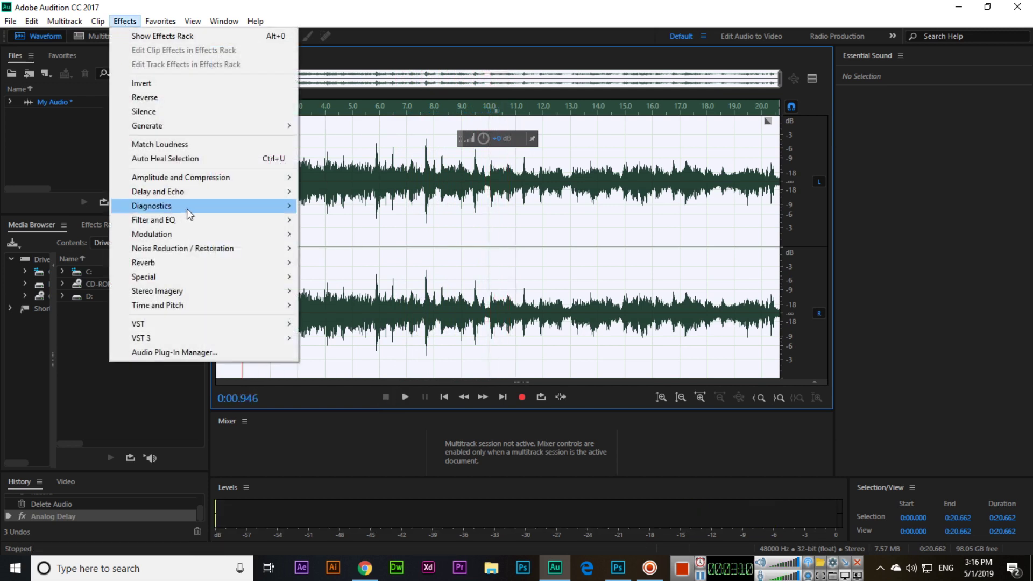
mouse_move(215, 192)
left_click(327, 206)
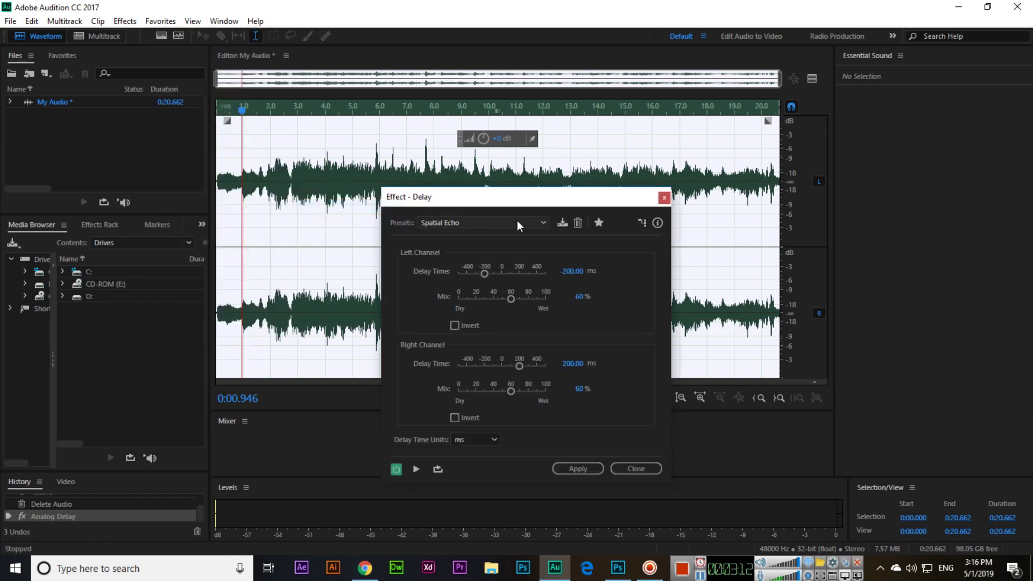
left_click(515, 223)
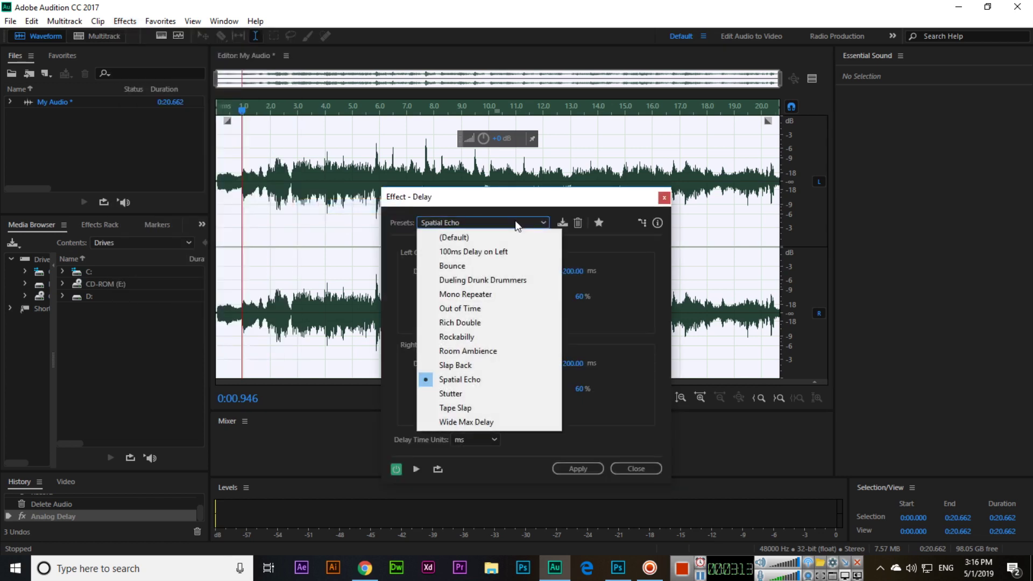
left_click(505, 265)
left_click(416, 469)
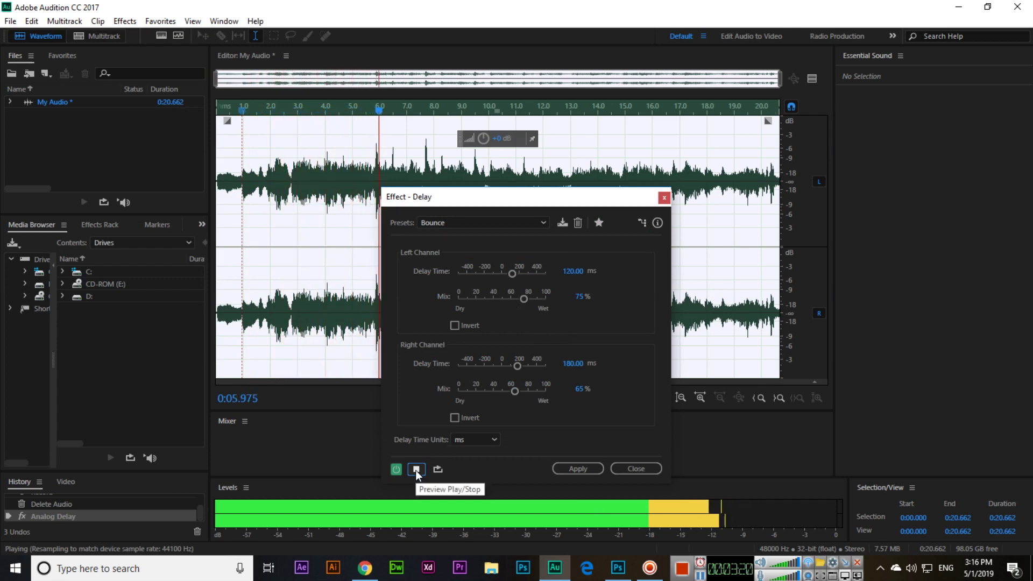
left_click(416, 470)
Step: Preview the Delay effect's Out of Time preset and close the effect without applying it
left_click(438, 223)
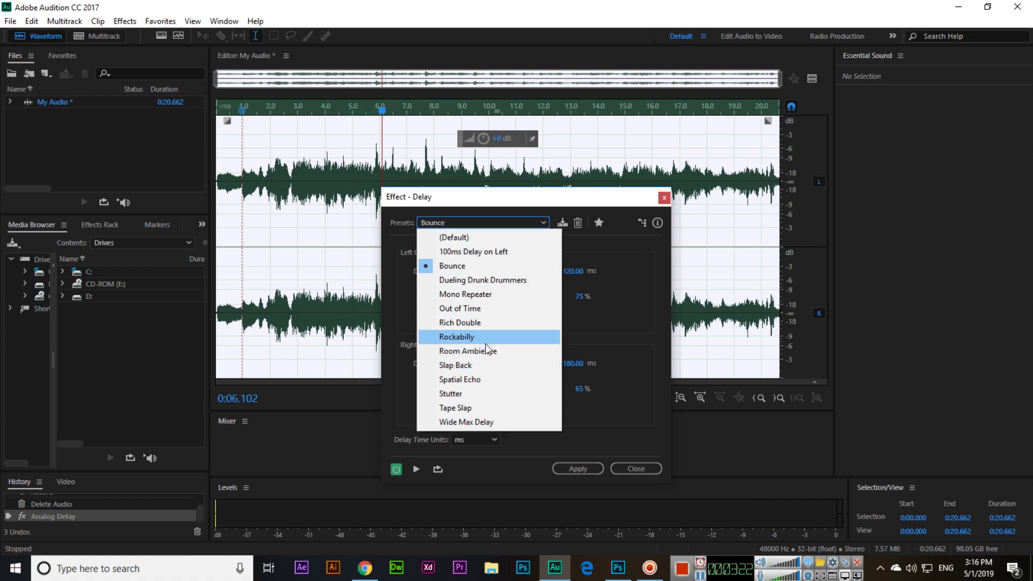
left_click(495, 307)
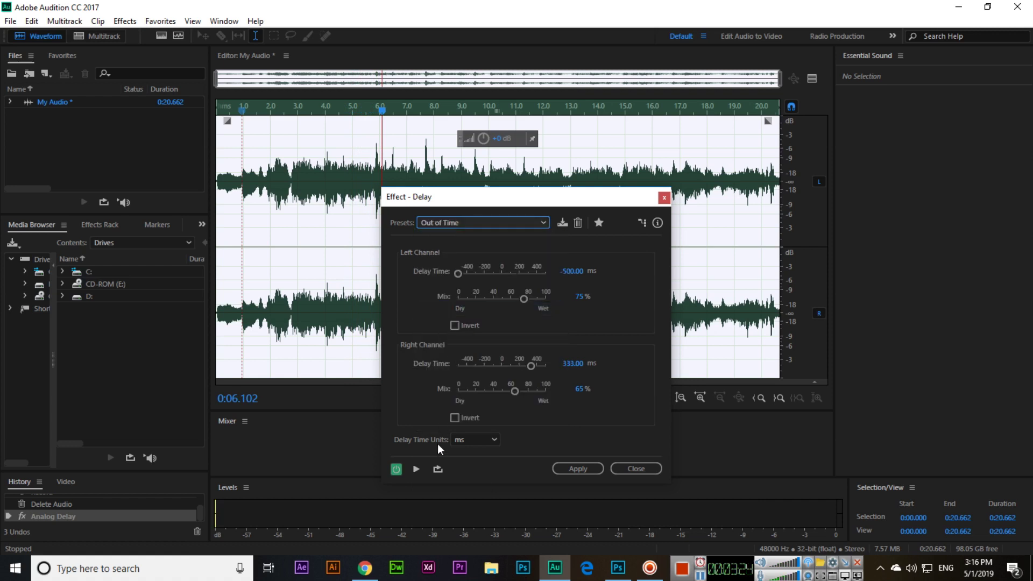
left_click(422, 467)
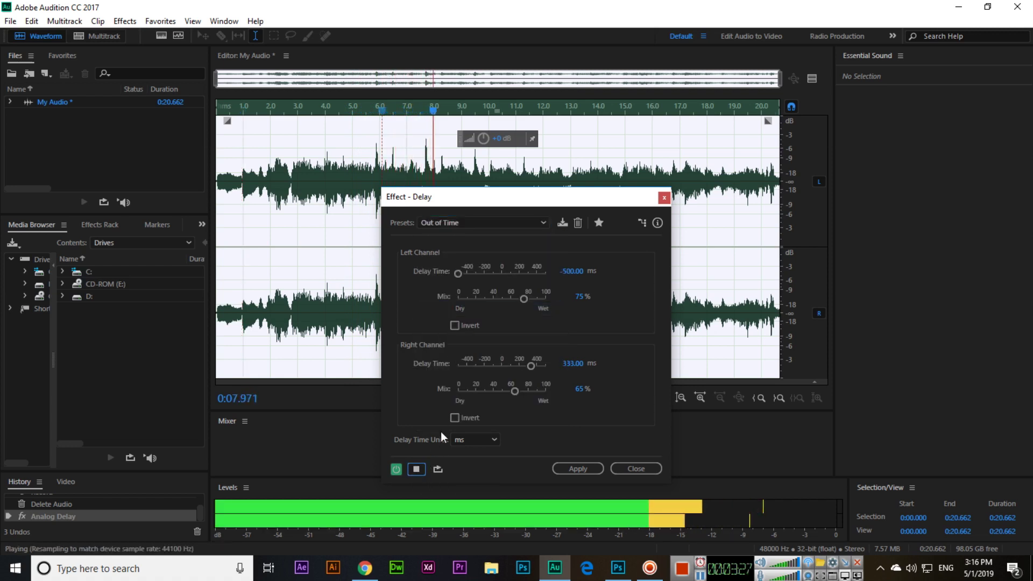
left_click(417, 469)
left_click(635, 468)
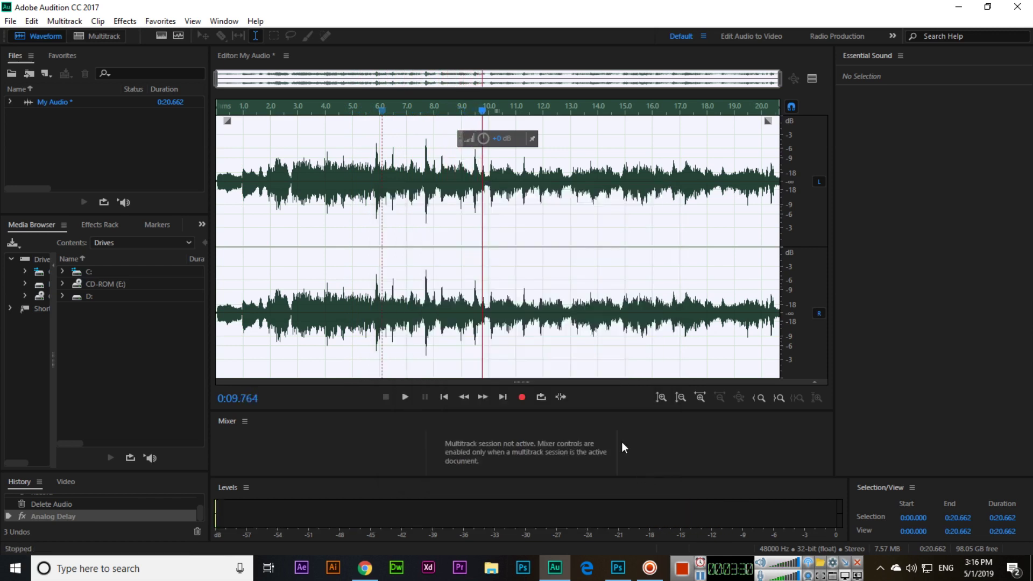
Step: Move the playhead back to about 2 seconds and start previewing the recording with the Echo effect
left_click_drag(482, 110, 273, 116)
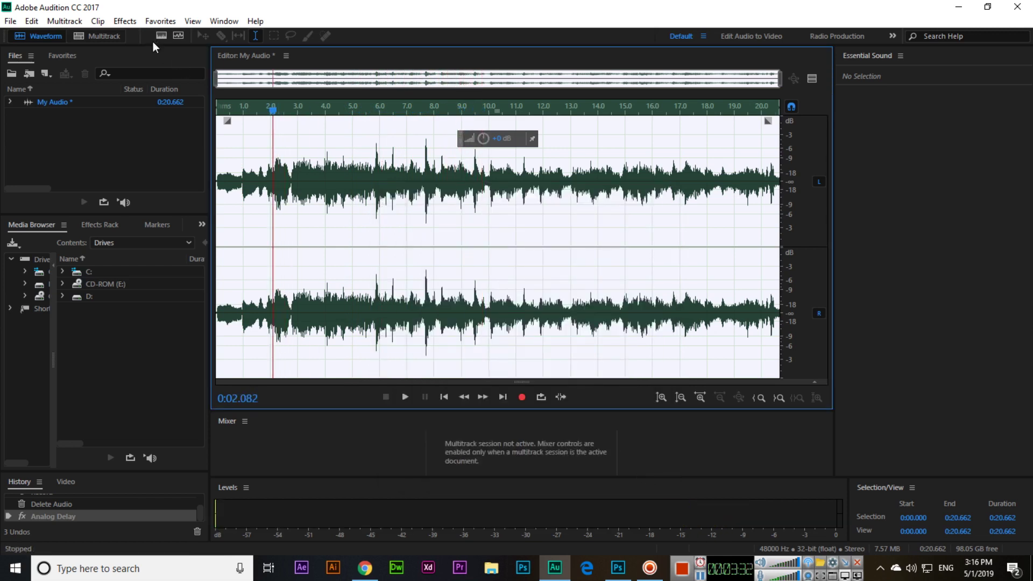
left_click(125, 21)
mouse_move(193, 192)
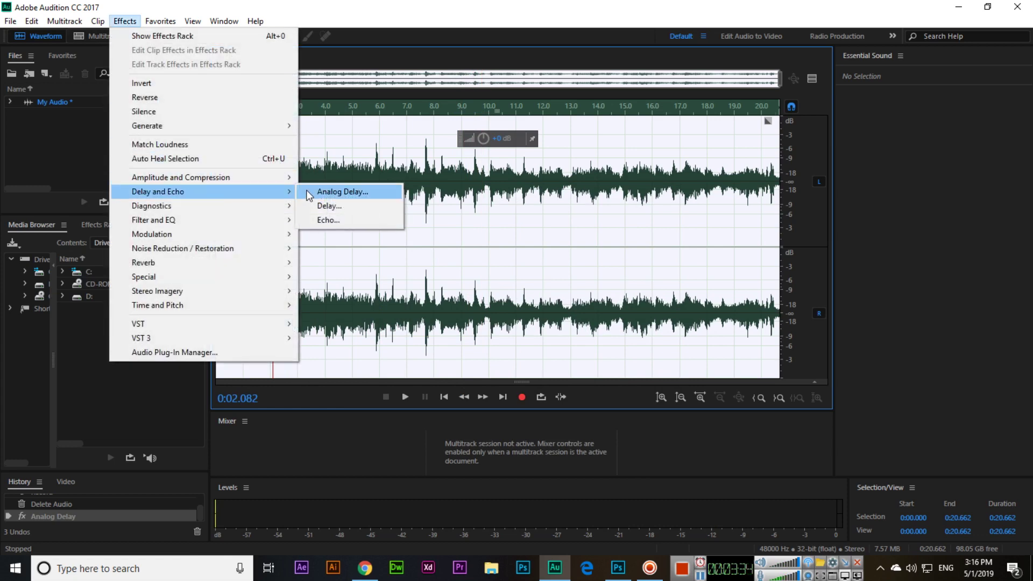
left_click(327, 220)
left_click(307, 449)
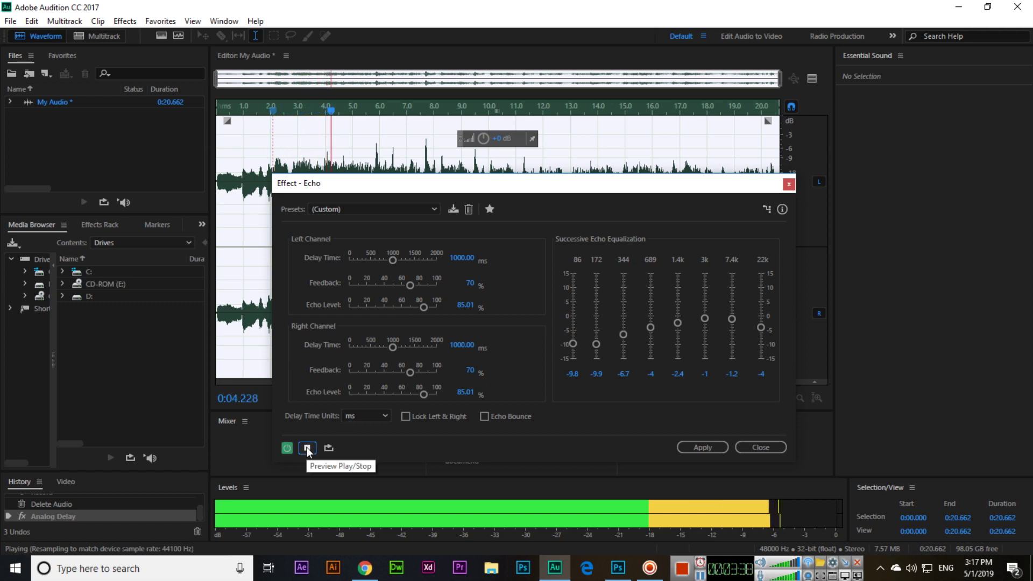
Step: Audition the Analog Delay, Hi-Pass Delay and Formant Delay presets of Echo, close the effect without applying it and stop playback
left_click(360, 209)
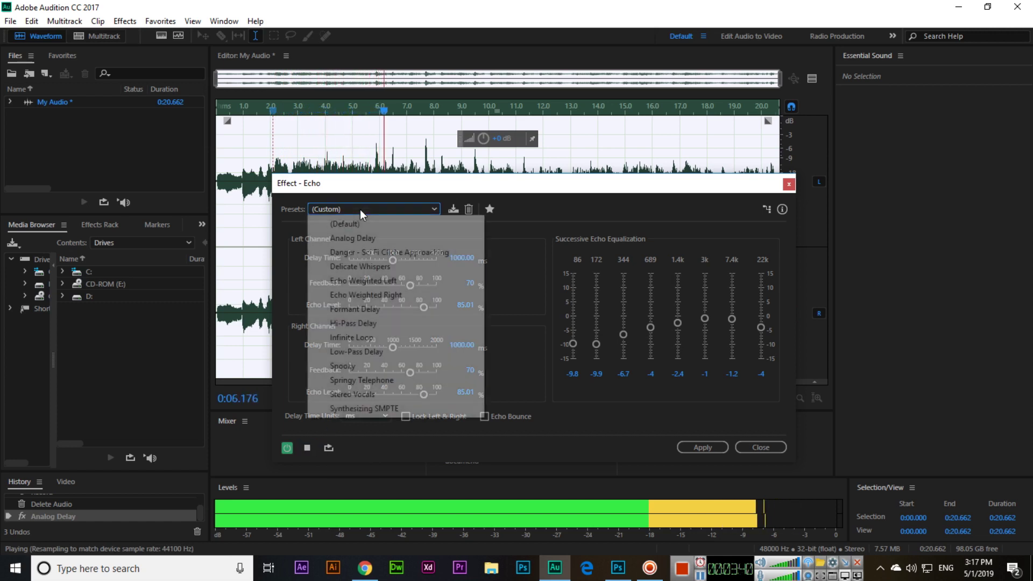
left_click(369, 238)
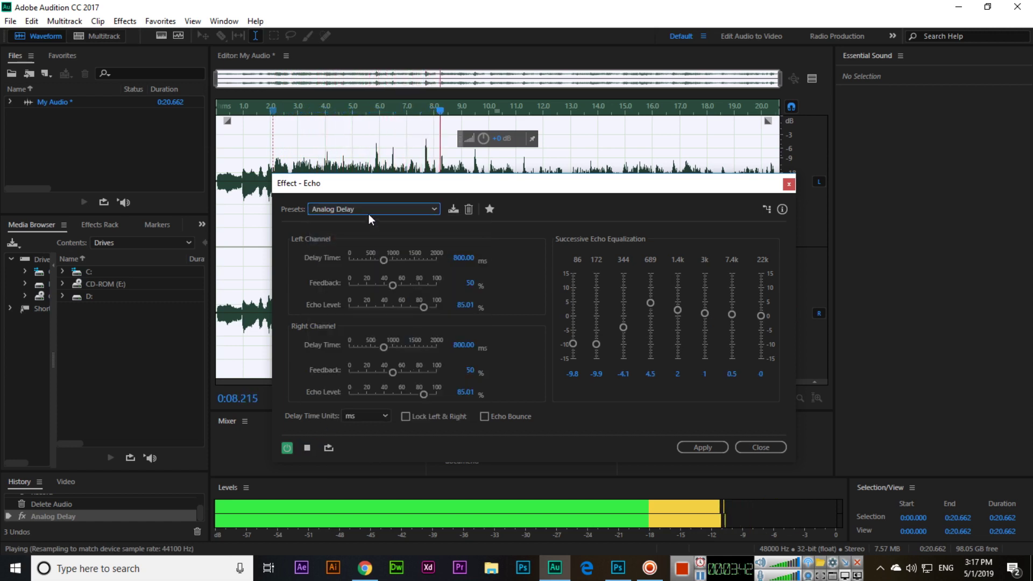
left_click(367, 211)
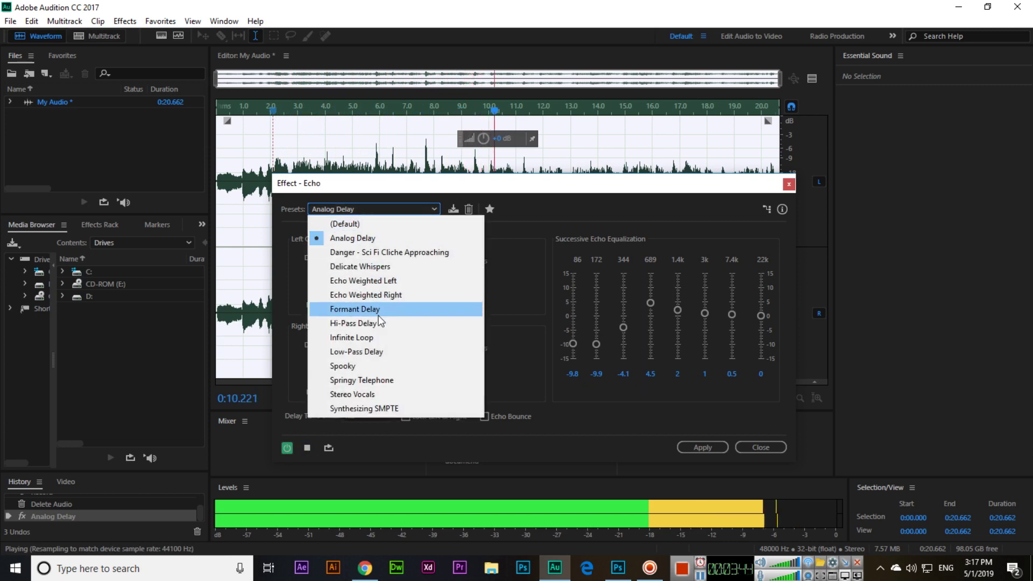
left_click(382, 323)
left_click(347, 210)
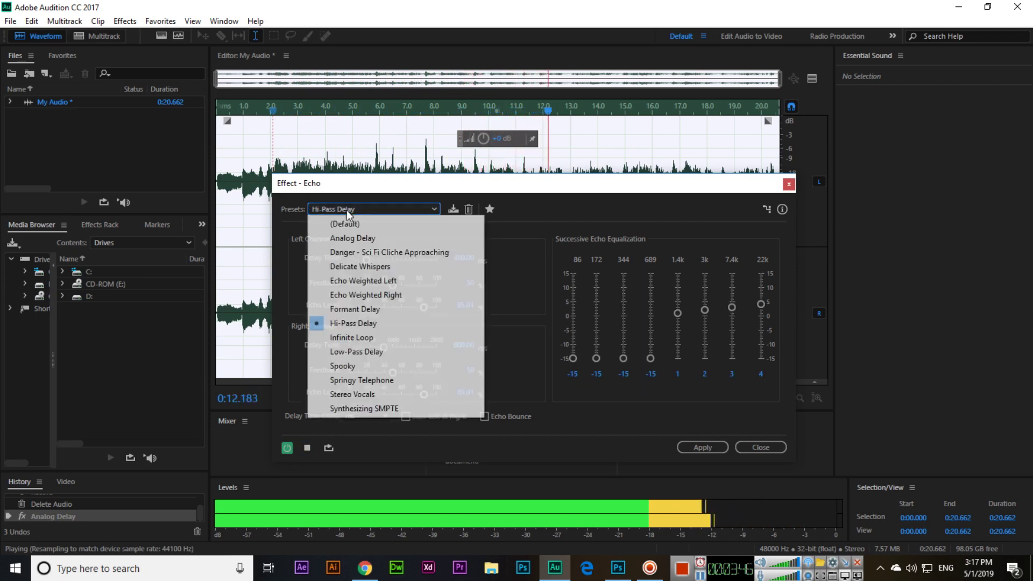
left_click(363, 309)
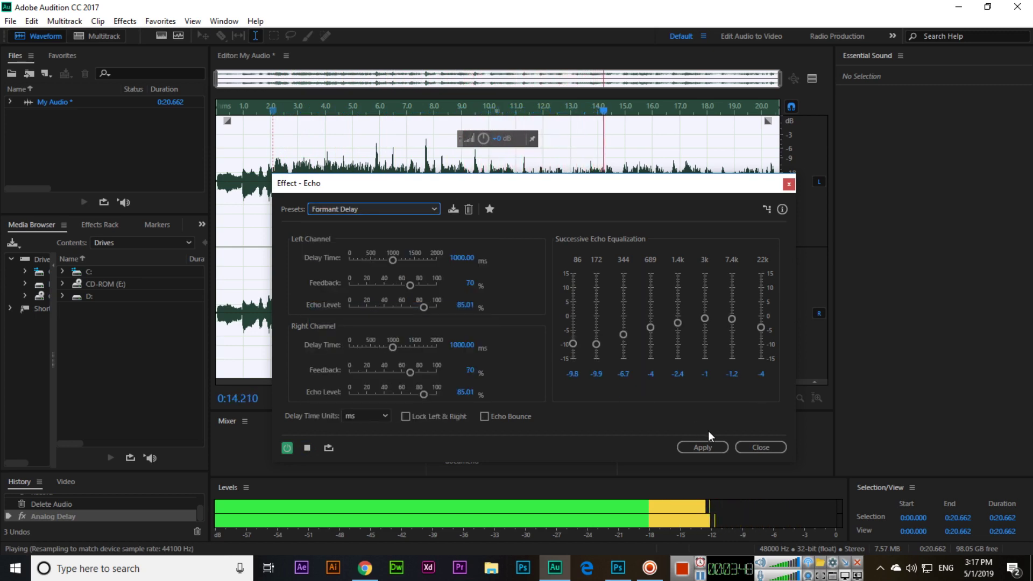
left_click(748, 447)
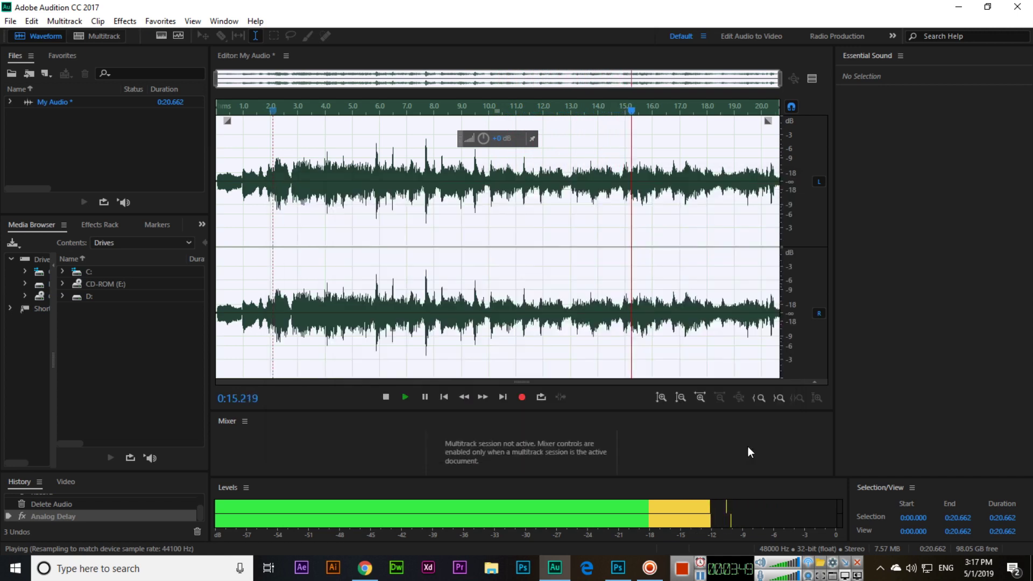
left_click(388, 396)
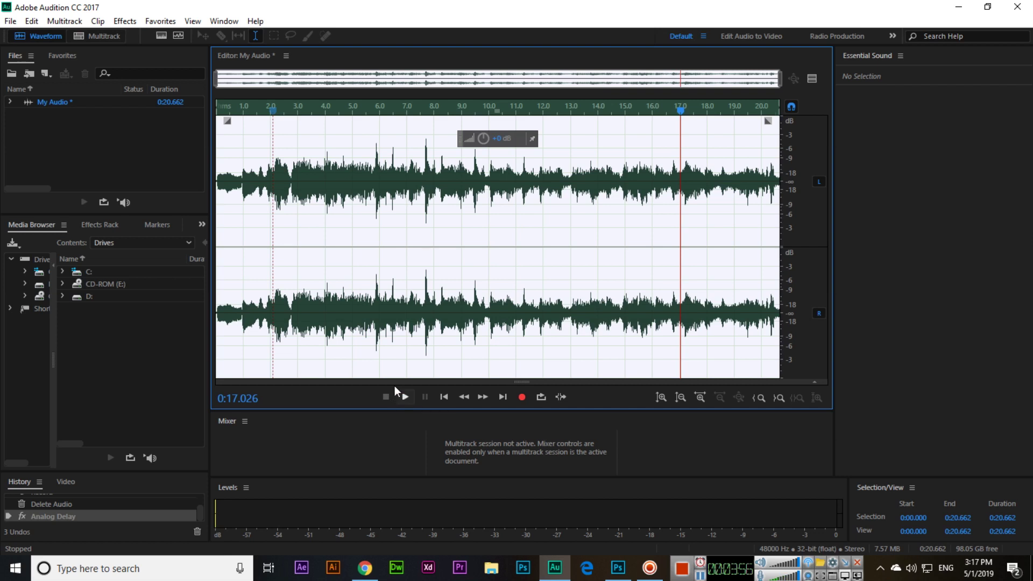
left_click(121, 22)
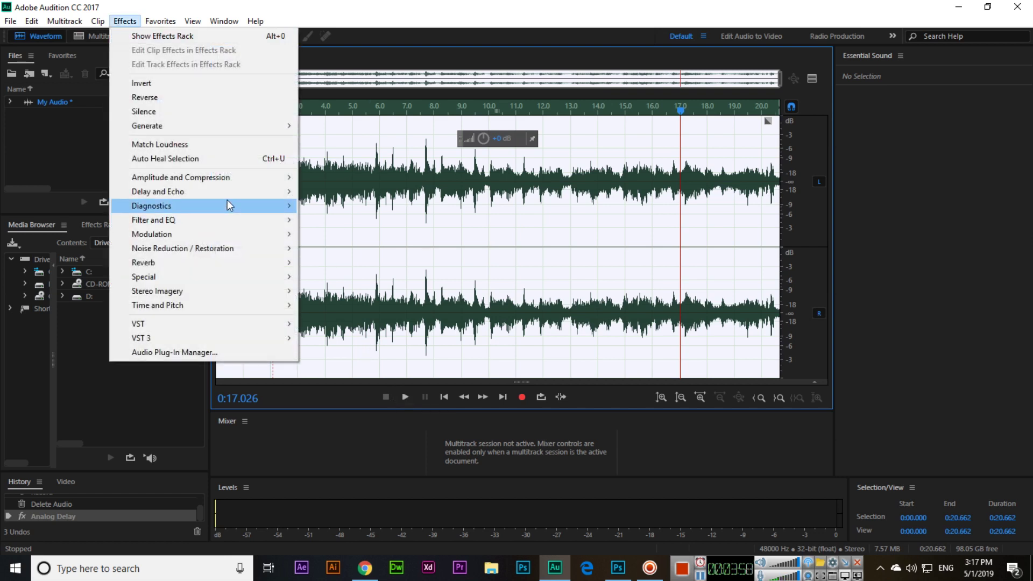
mouse_move(238, 192)
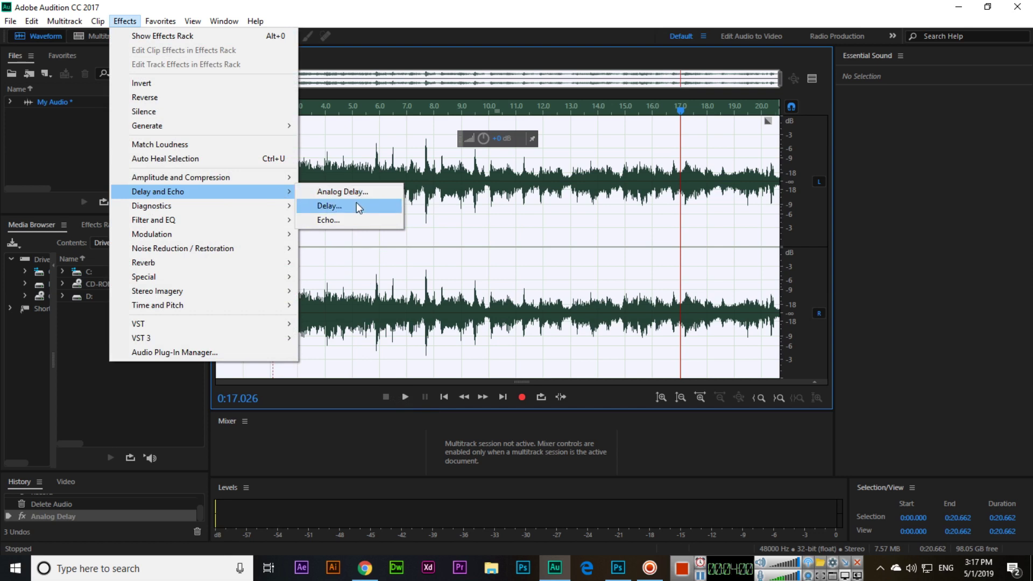
left_click(467, 15)
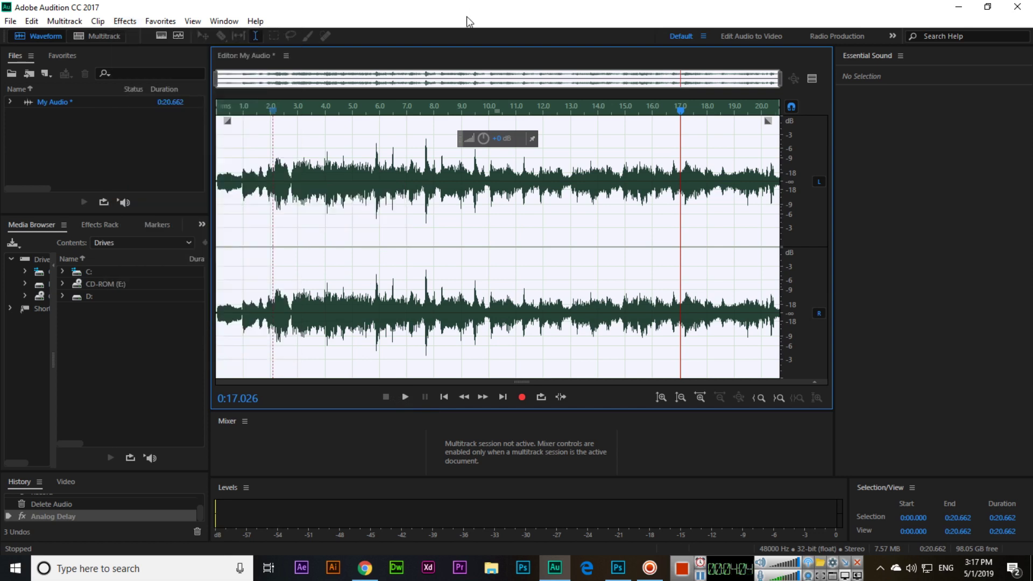